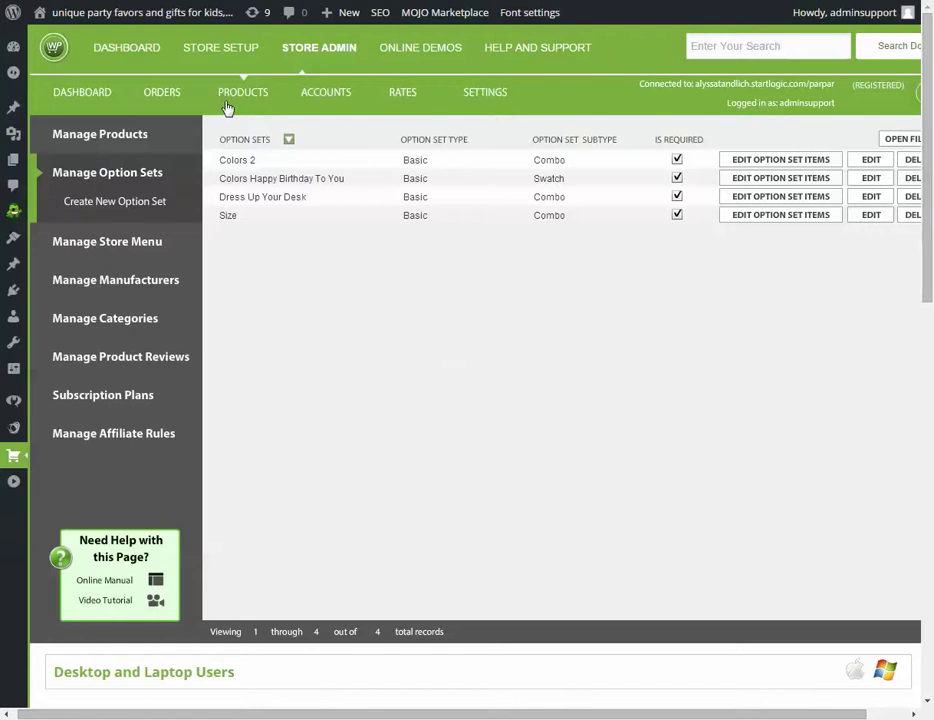
Start a new option set, and make the doughnut-sock picture the main Dig Those Doughnuts image.
{"action": "left_click", "coordinate": [105, 203]}
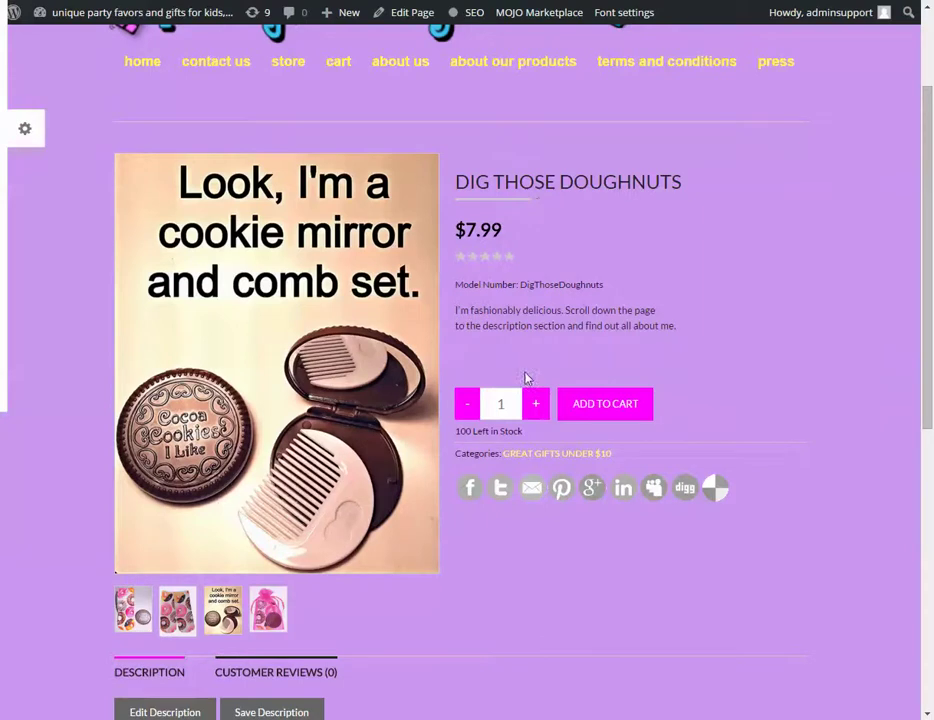
{"action": "left_click", "coordinate": [144, 617]}
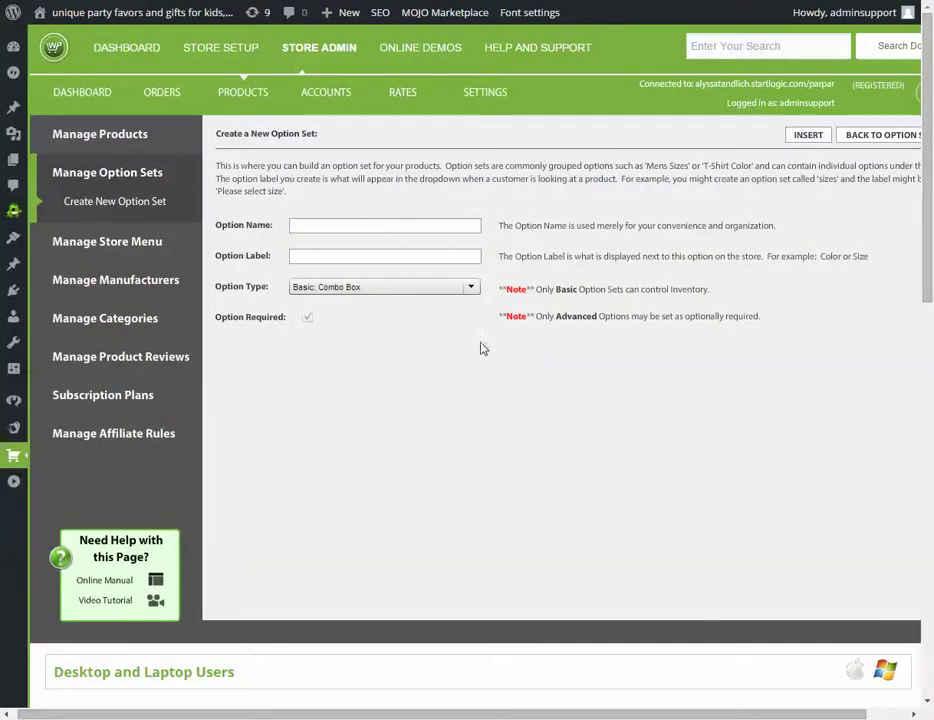
Insert a Basic Combo Box option set named 'Dig These Doughnuts' with the label 'Choose a color'.
{"action": "left_click", "coordinate": [303, 224]}
{"action": "type", "text": "Du These Doughnuts"}
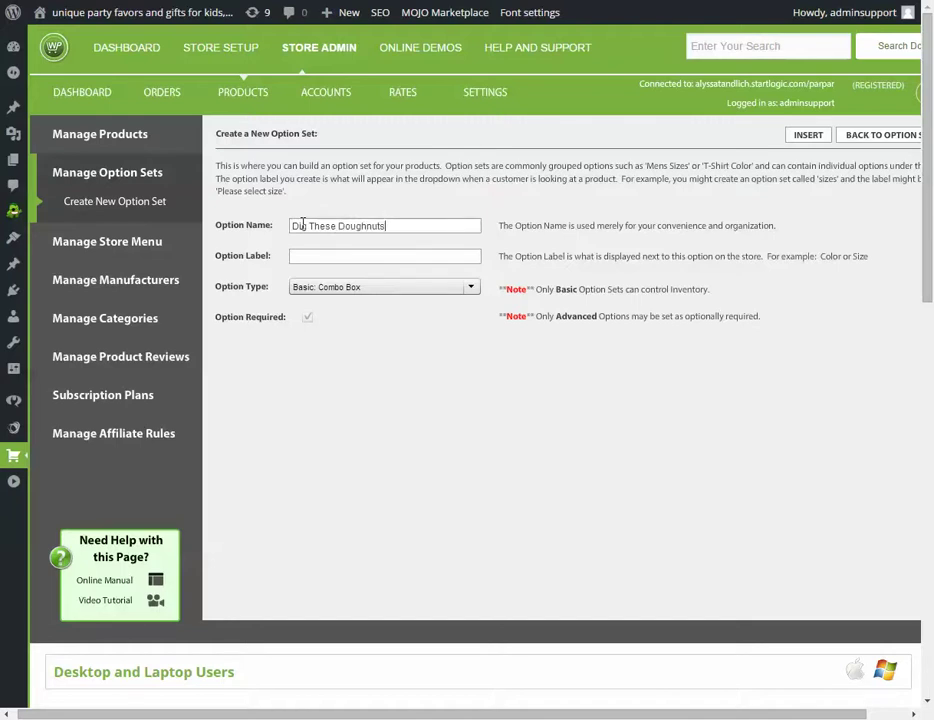
{"action": "left_click", "coordinate": [303, 224]}
{"action": "key", "text": "BackSpace"}
{"action": "type", "text": "ig"}
{"action": "key", "text": "Tab"}
{"action": "left_click", "coordinate": [808, 136]}
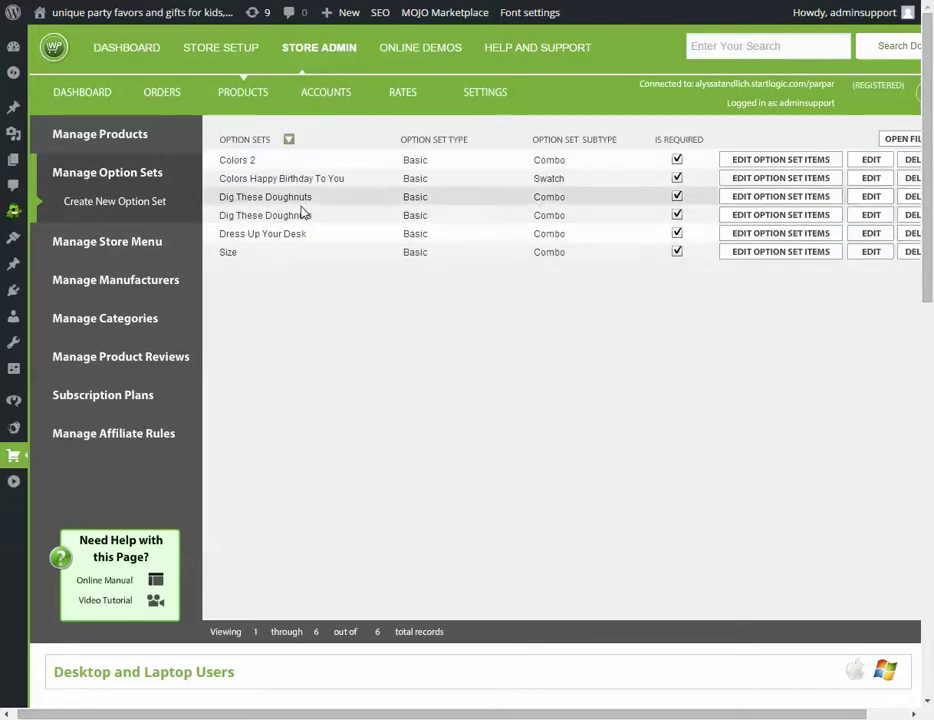
Add Pink and Blue as items in the Dig These Doughnuts option set.
{"action": "left_click", "coordinate": [813, 219]}
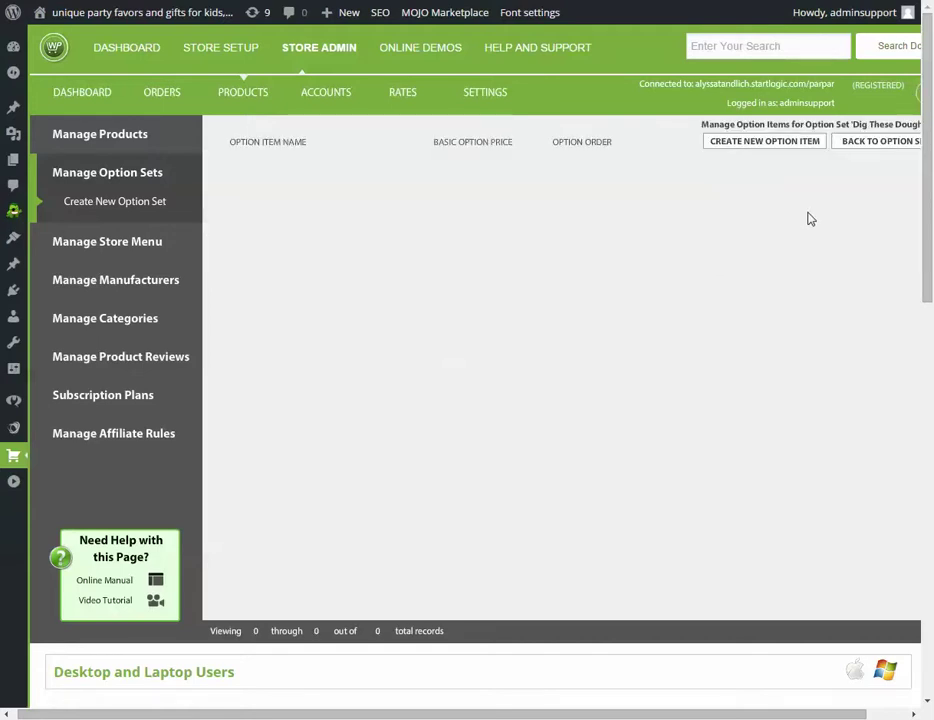
{"action": "left_click", "coordinate": [755, 148]}
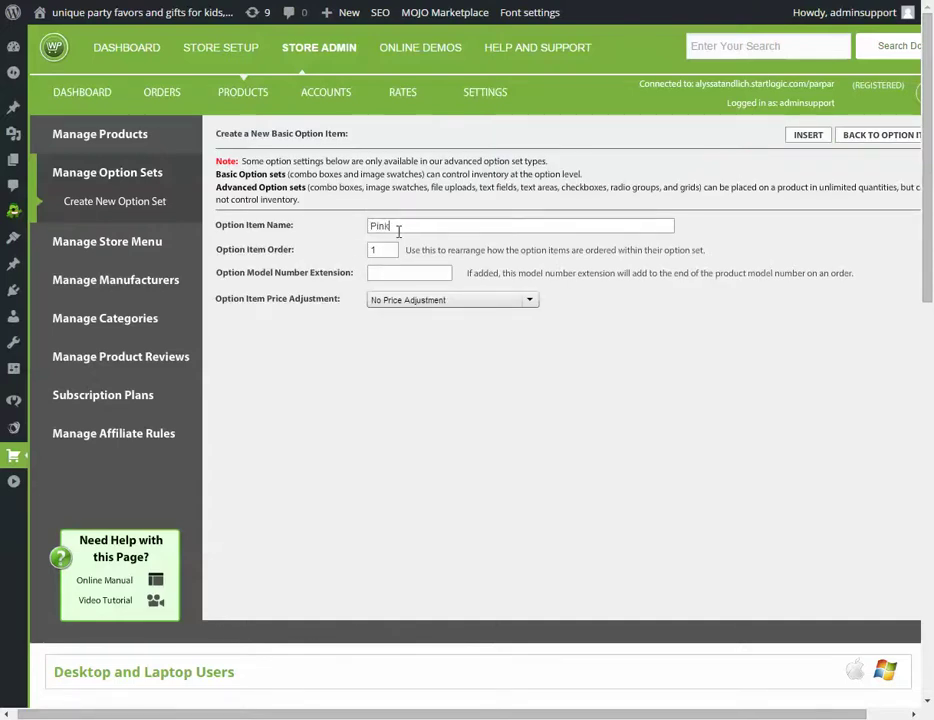
{"action": "left_click", "coordinate": [808, 136]}
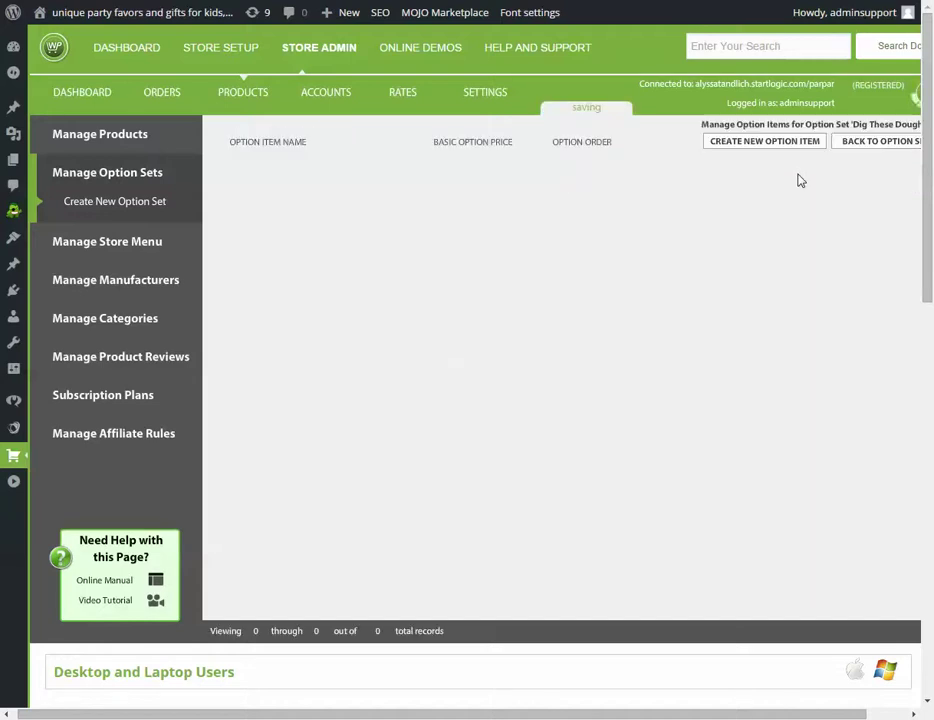
{"action": "left_click", "coordinate": [750, 143]}
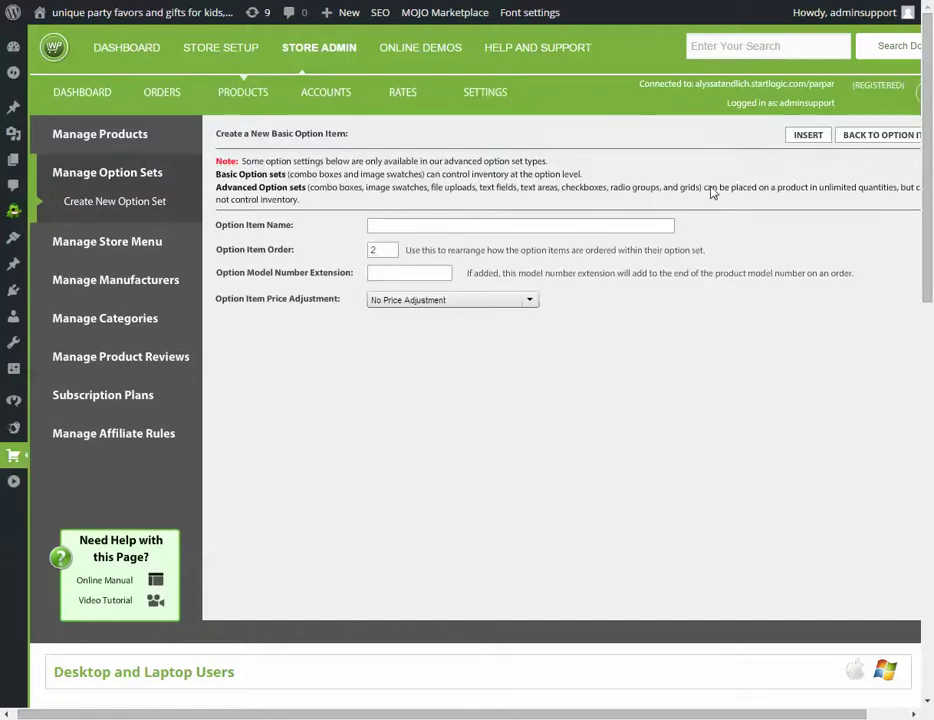
{"action": "left_click", "coordinate": [478, 224]}
{"action": "type", "text": "Bl"}
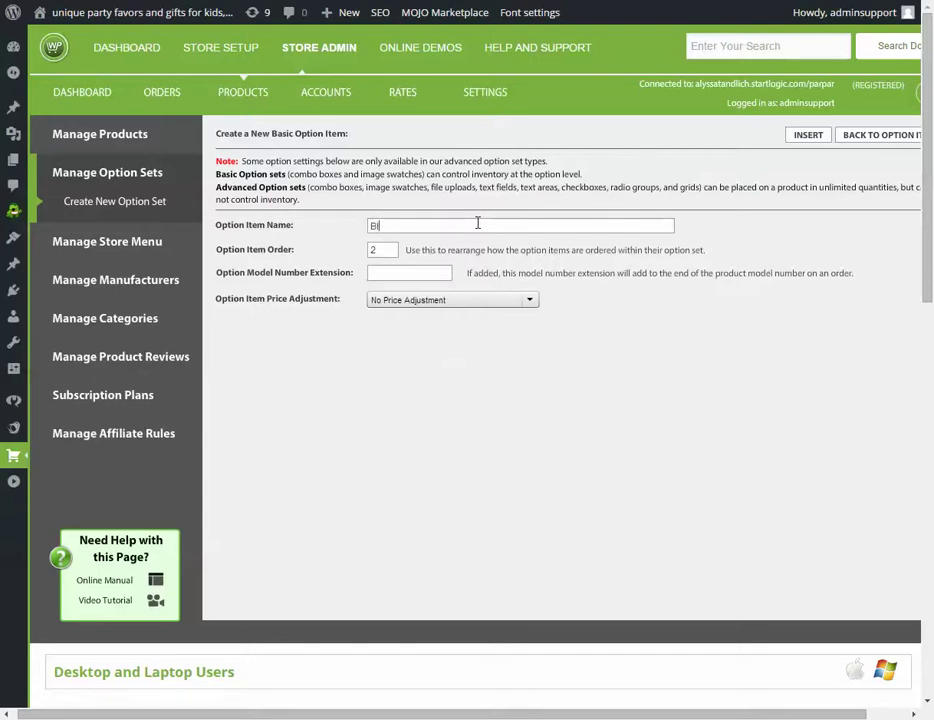
{"action": "type", "text": "ue"}
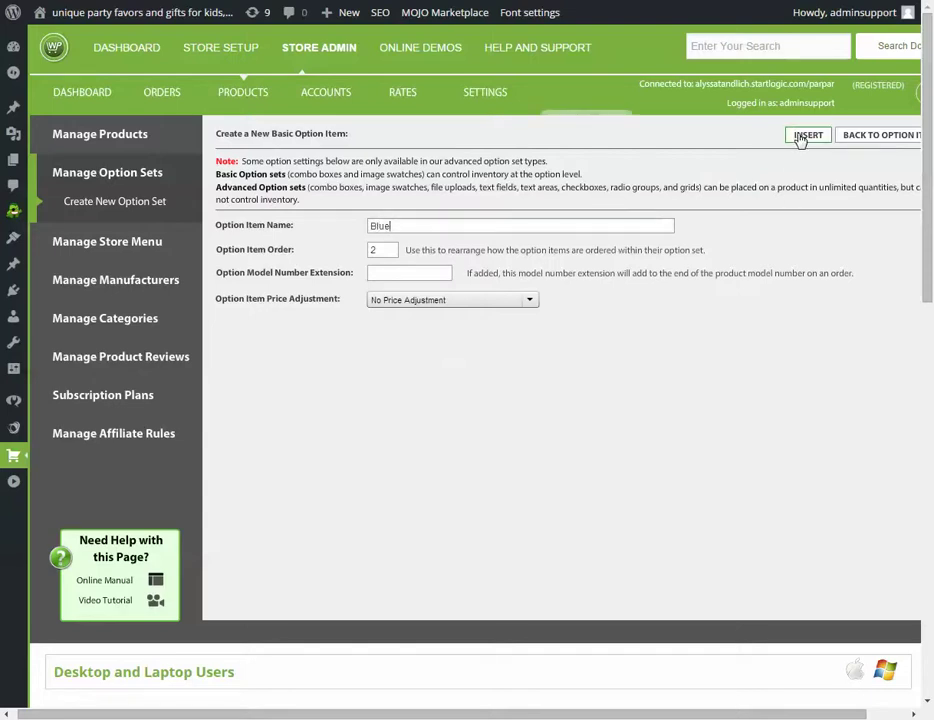
{"action": "left_click", "coordinate": [800, 138]}
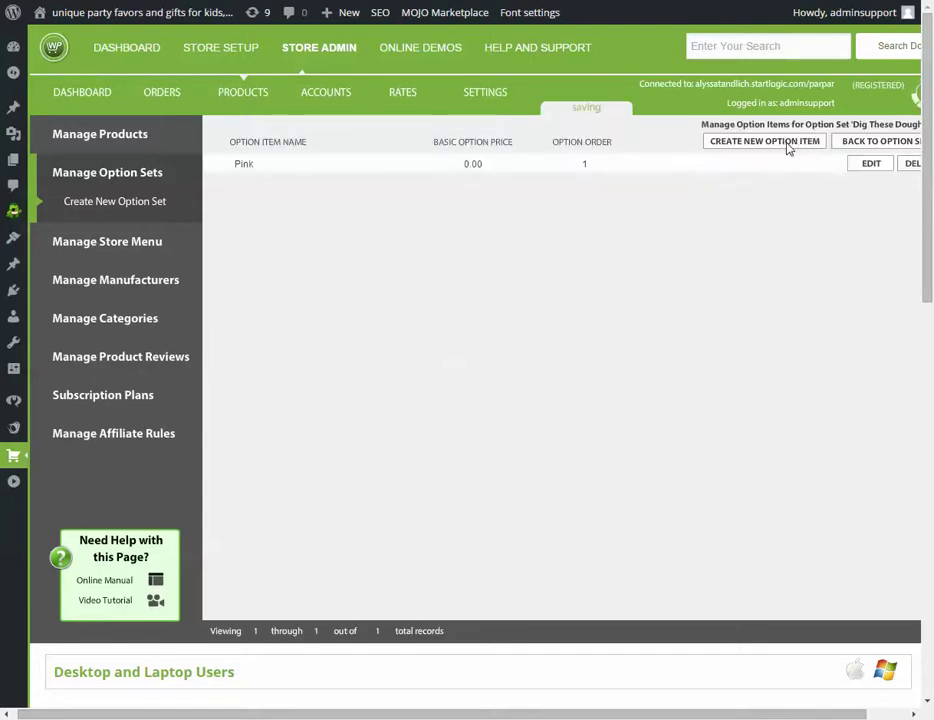
Add Green as the third item, then bring up the products list.
{"action": "left_click", "coordinate": [783, 145]}
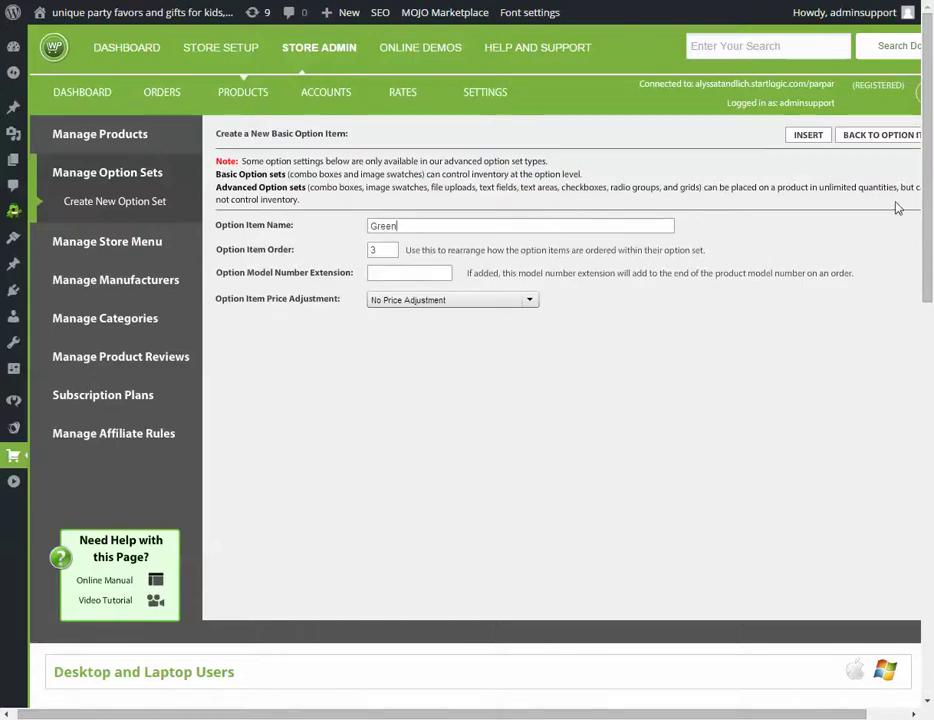
{"action": "left_click", "coordinate": [808, 138]}
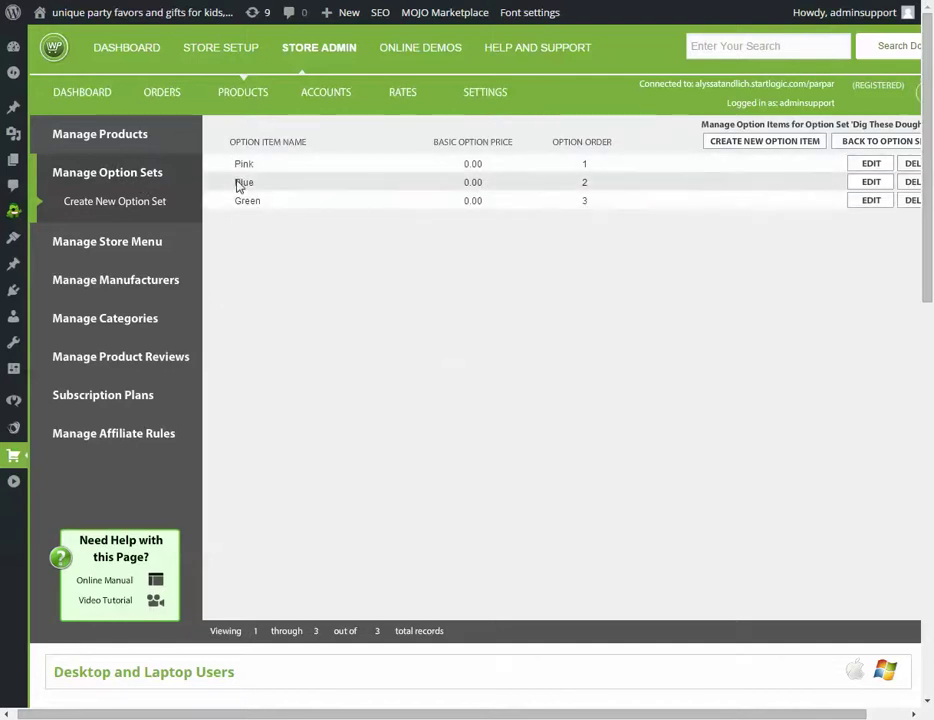
{"action": "left_click", "coordinate": [238, 93]}
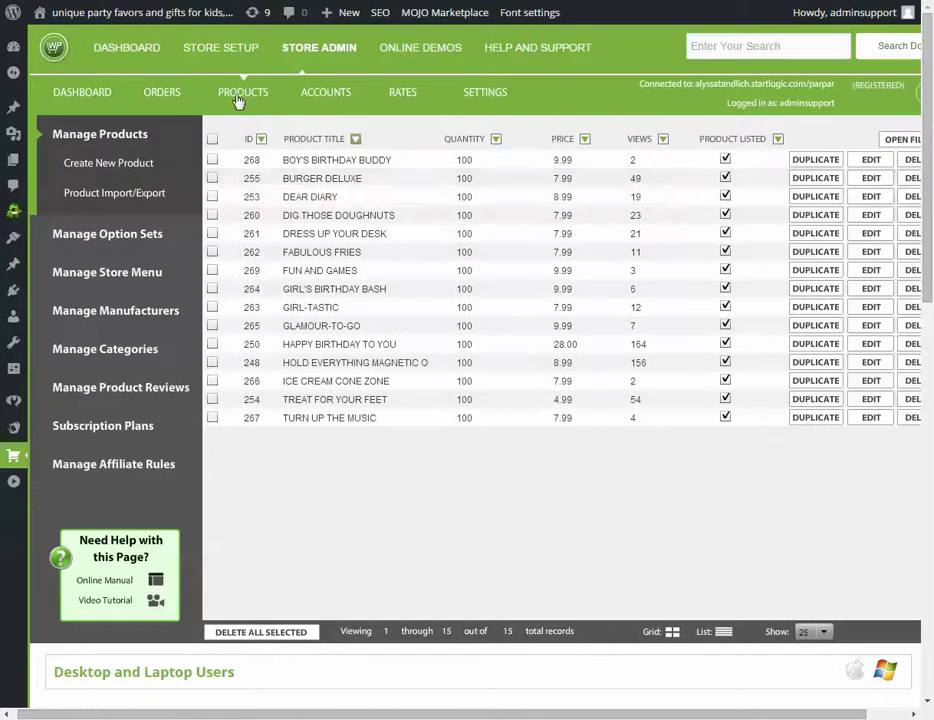
Set Dig These Doughnuts as Option Set #1 on the Dig Those Doughnuts product and update it.
{"action": "left_click", "coordinate": [869, 218]}
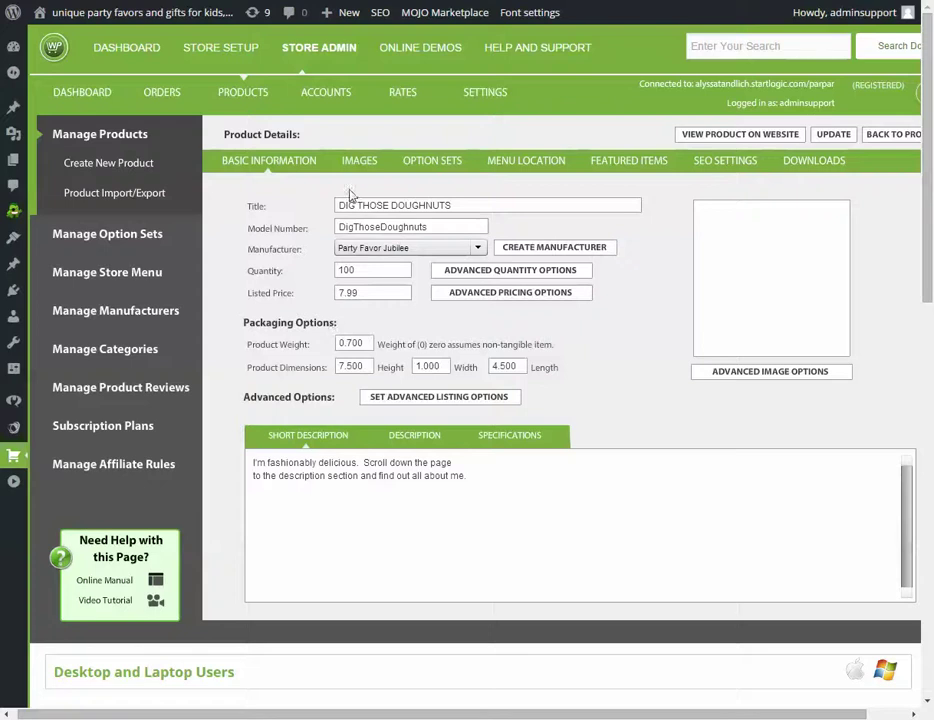
{"action": "left_click", "coordinate": [424, 163]}
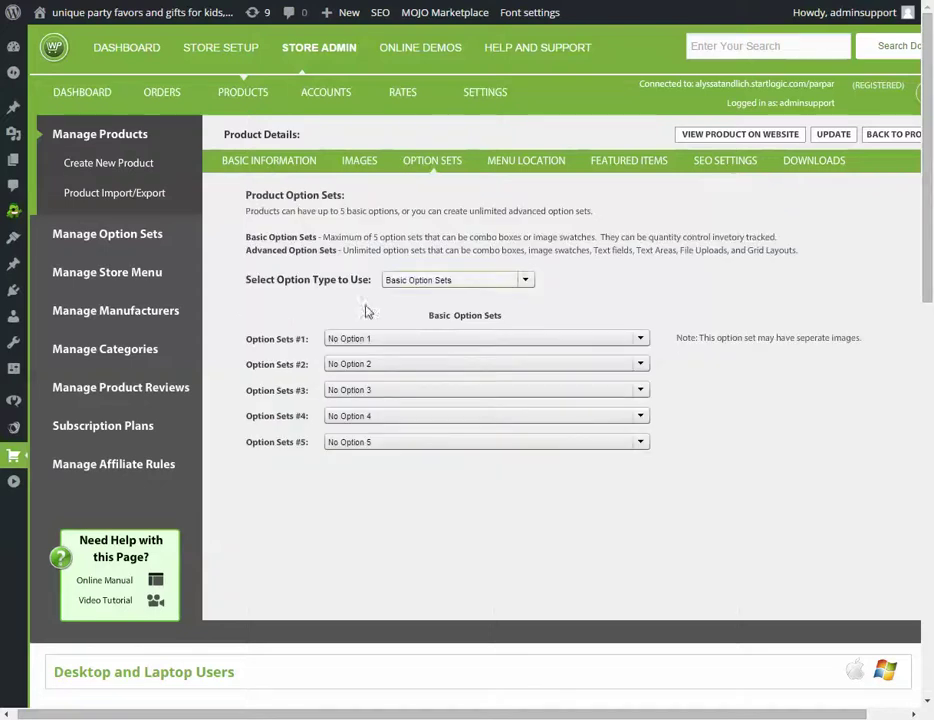
{"action": "left_click", "coordinate": [370, 342]}
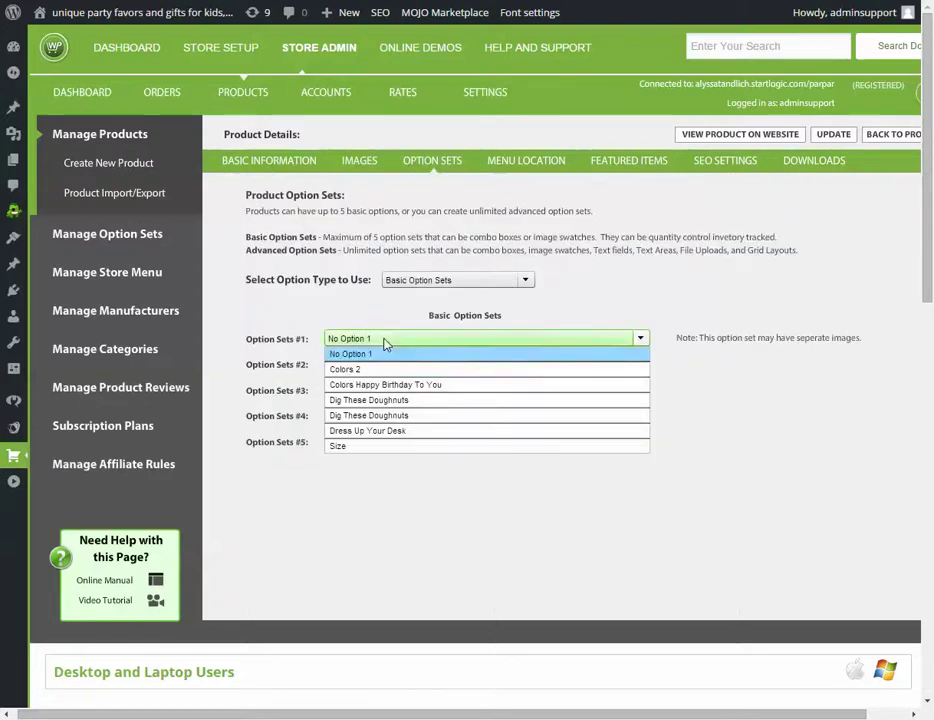
{"action": "left_click", "coordinate": [377, 403]}
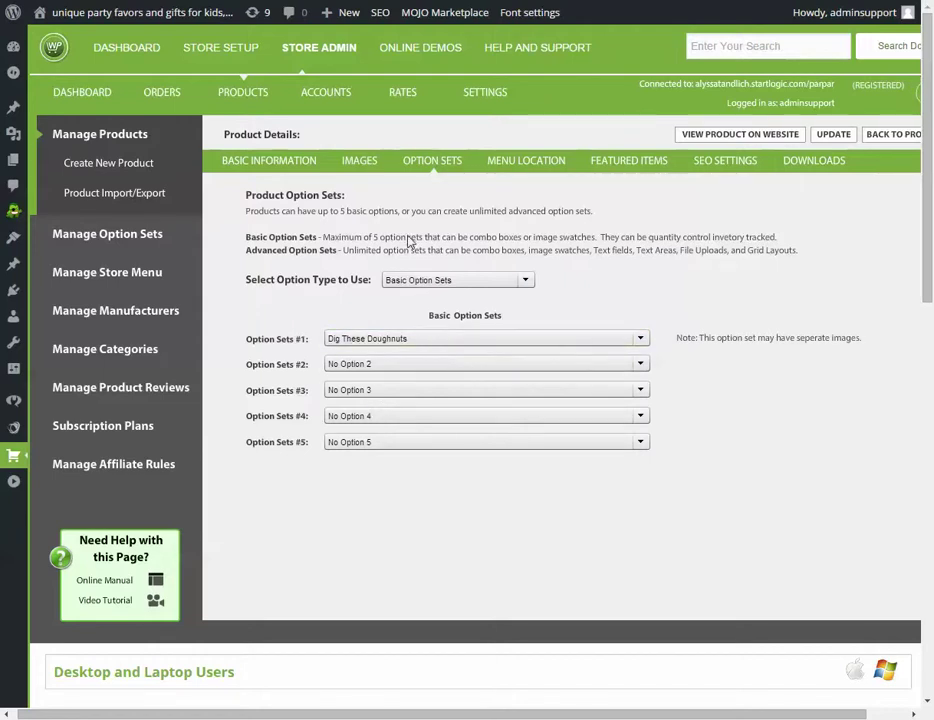
{"action": "left_click", "coordinate": [836, 134]}
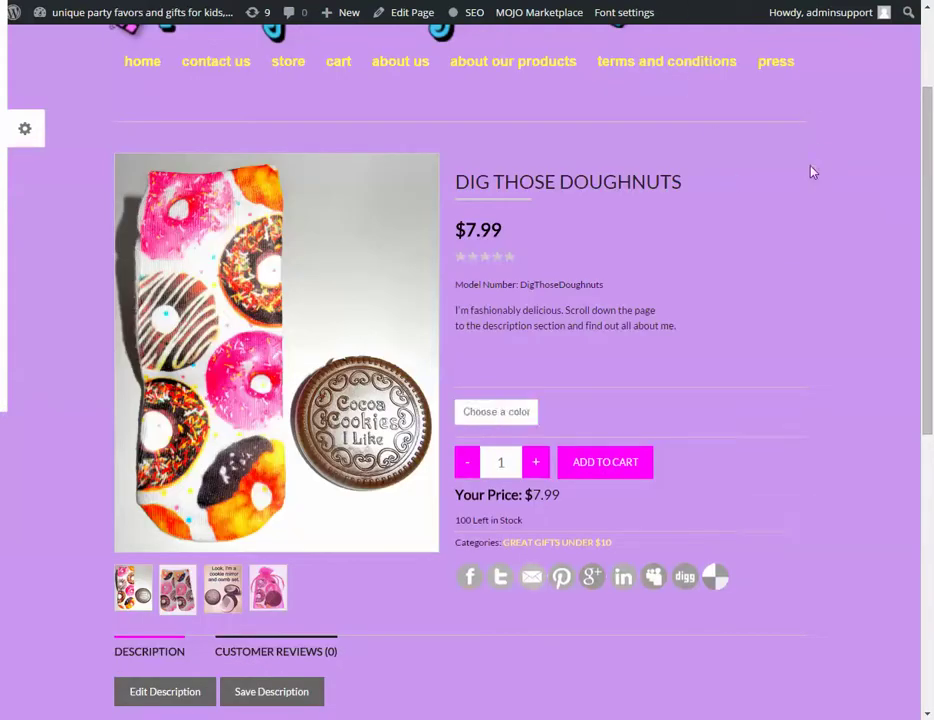
Try Pink, Blue and Green in the storefront's 'Choose a color' dropdown.
{"action": "left_click", "coordinate": [496, 414]}
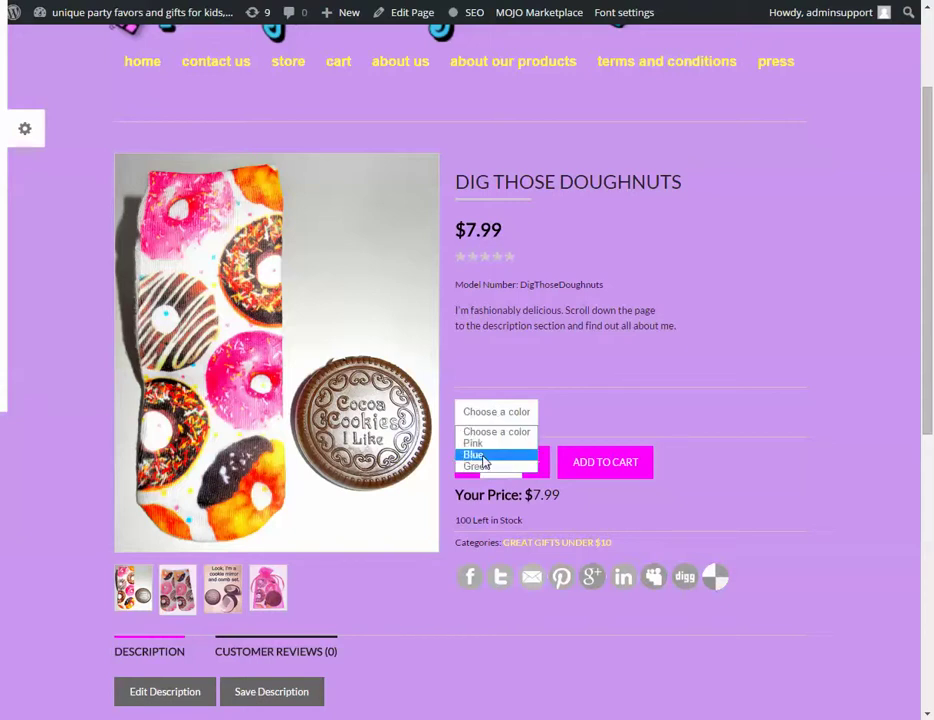
{"action": "left_click", "coordinate": [480, 443]}
{"action": "left_click", "coordinate": [486, 418]}
{"action": "left_click", "coordinate": [480, 452]}
{"action": "left_click", "coordinate": [487, 424]}
{"action": "left_click", "coordinate": [478, 466]}
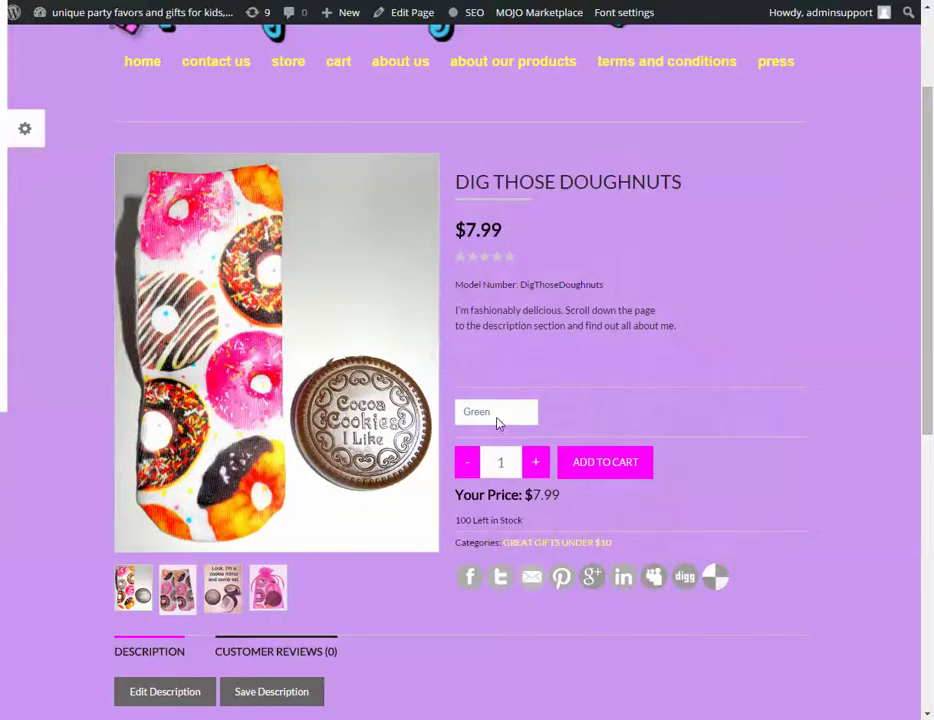
{"action": "left_click", "coordinate": [497, 423]}
{"action": "left_click", "coordinate": [500, 441]}
{"action": "left_click", "coordinate": [488, 414]}
Pick Blue, then check the product's Images settings, cancelling the per-option images change.
{"action": "left_click", "coordinate": [481, 456]}
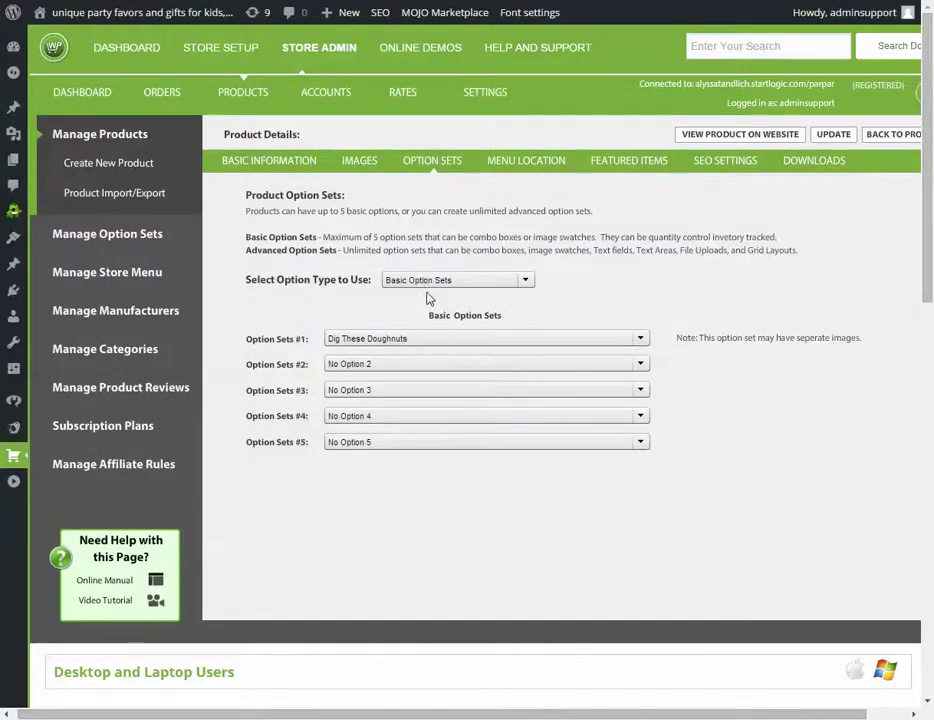
{"action": "left_click", "coordinate": [362, 162]}
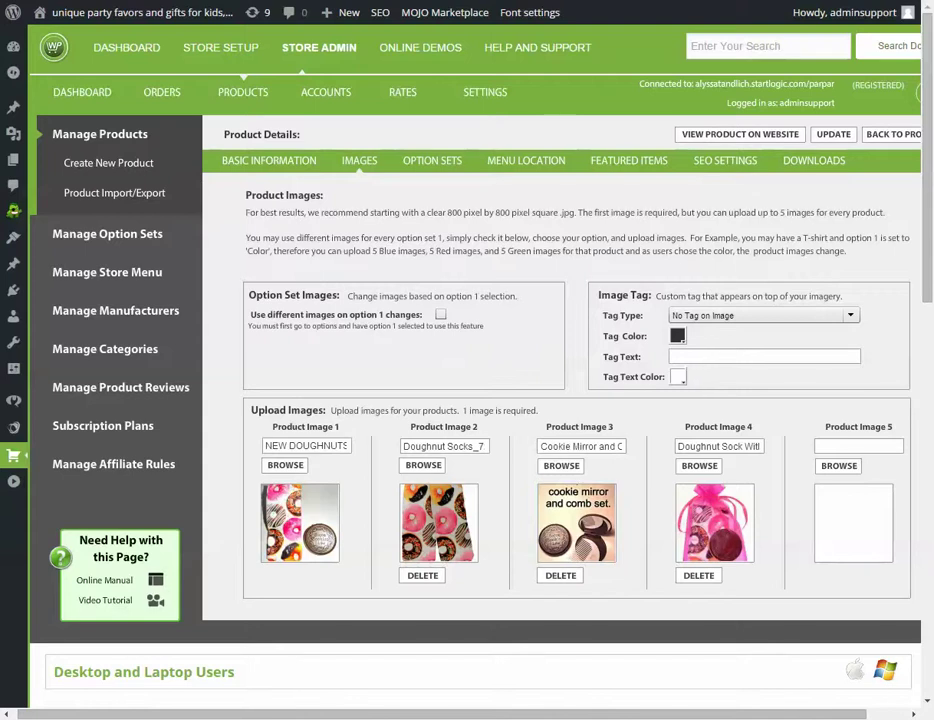
{"action": "left_click", "coordinate": [440, 315]}
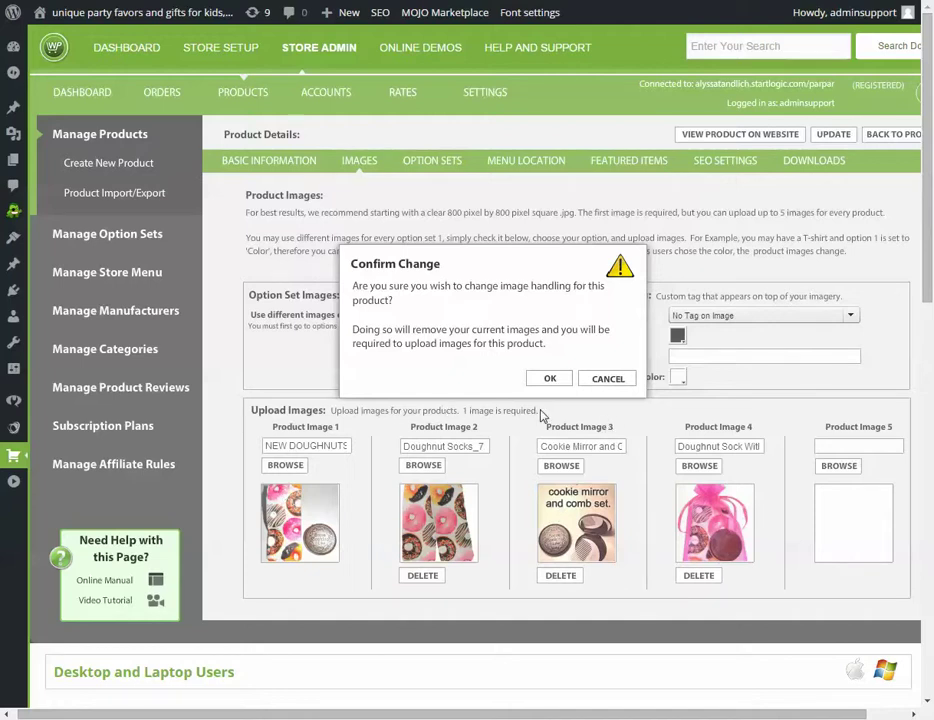
{"action": "left_click", "coordinate": [605, 379]}
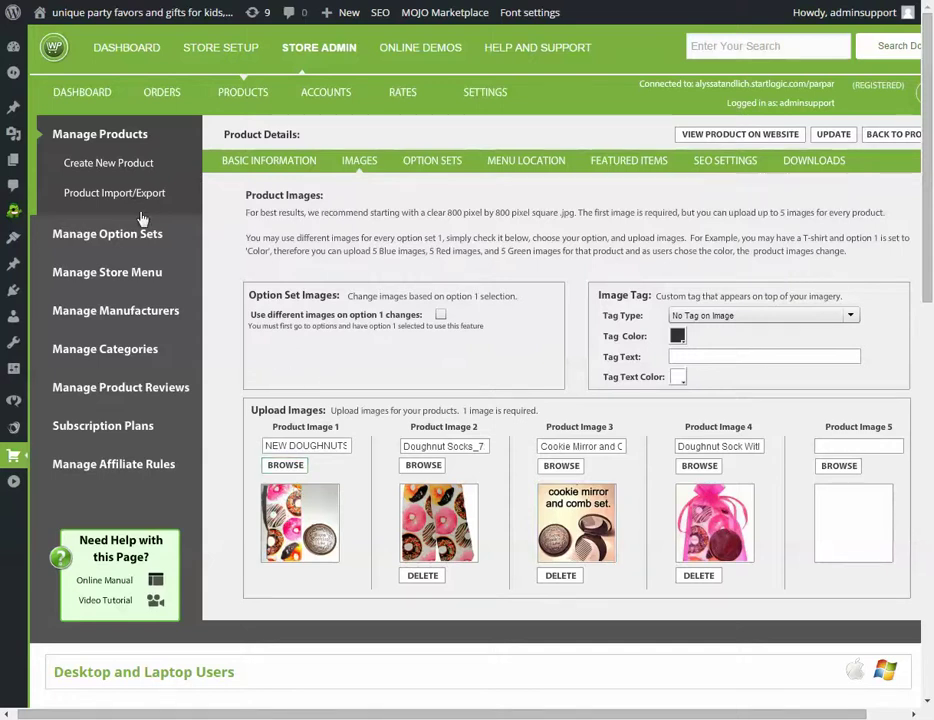
For Blue, upload the girl party favor and birthday favors photos as Product Images 1 and 2.
{"action": "left_click", "coordinate": [221, 92]}
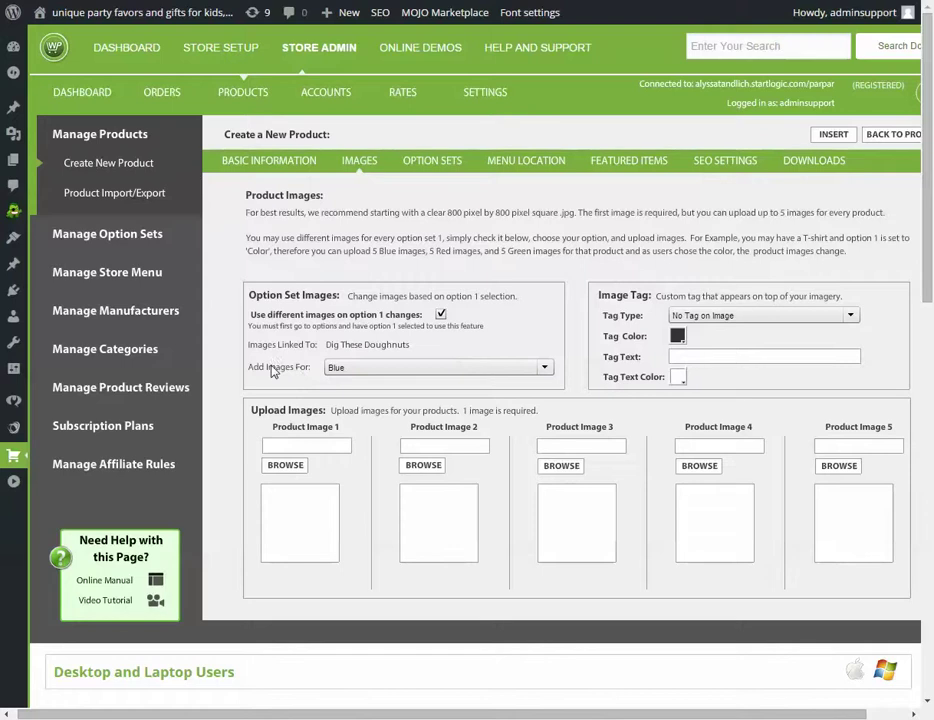
{"action": "left_click", "coordinate": [362, 372]}
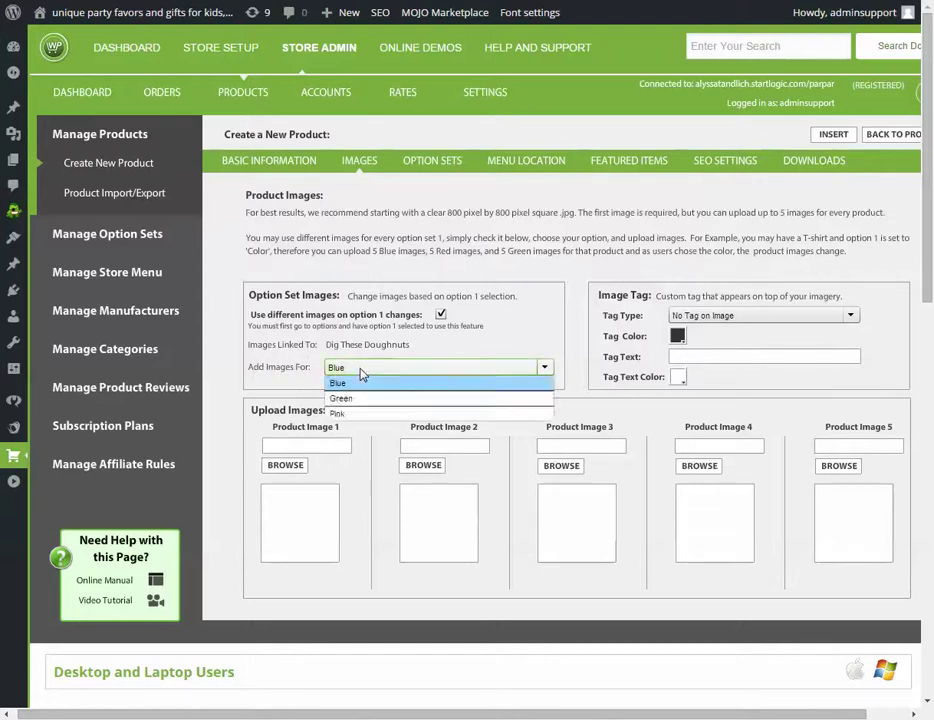
{"action": "left_click", "coordinate": [352, 373]}
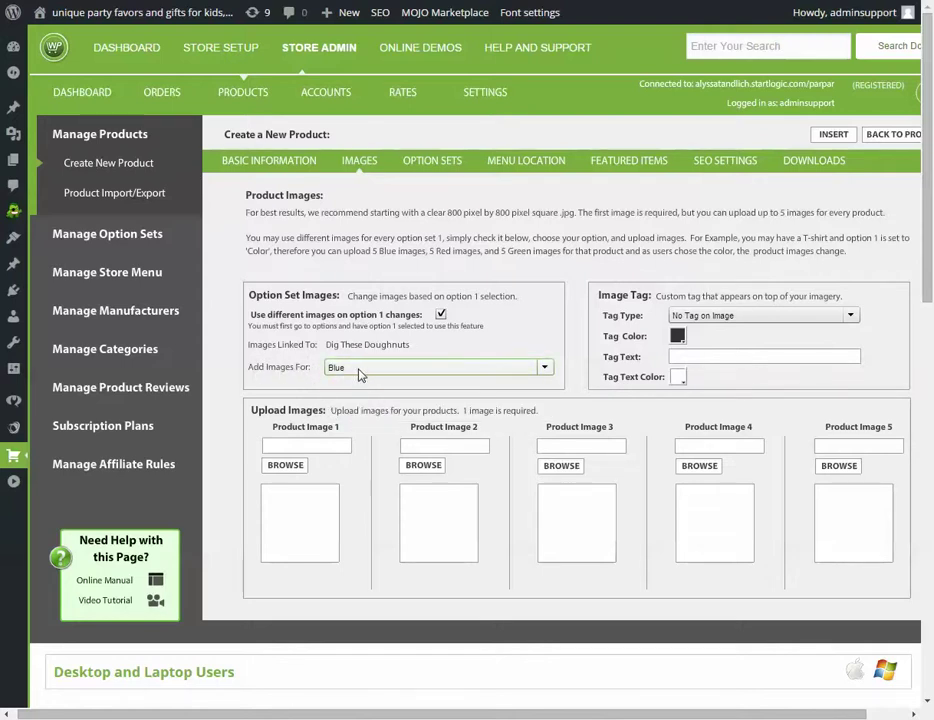
{"action": "left_click", "coordinate": [285, 465]}
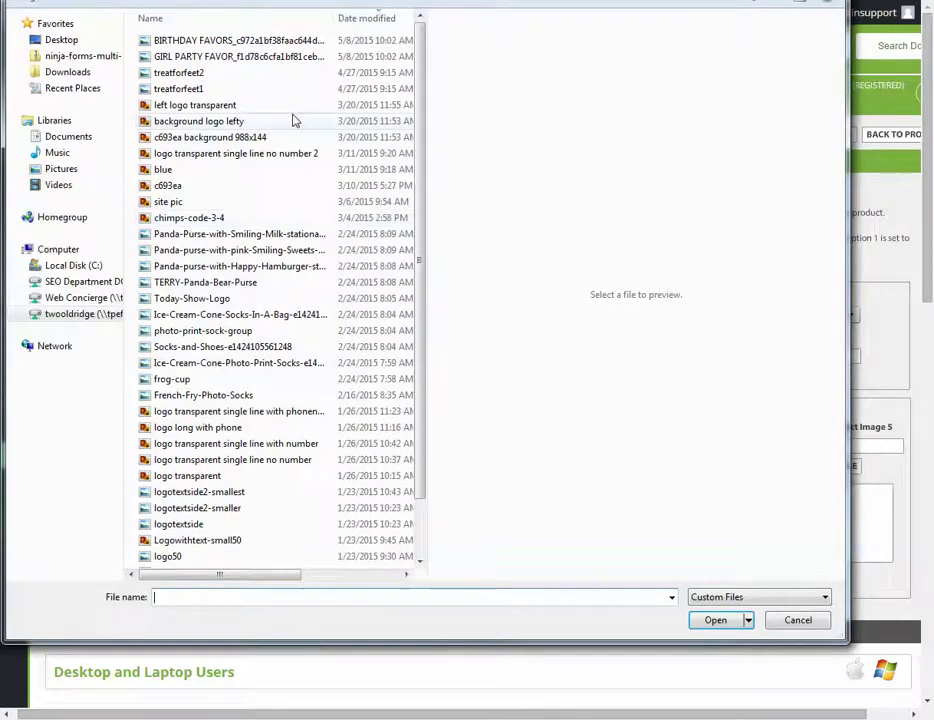
{"action": "double_click", "coordinate": [271, 56]}
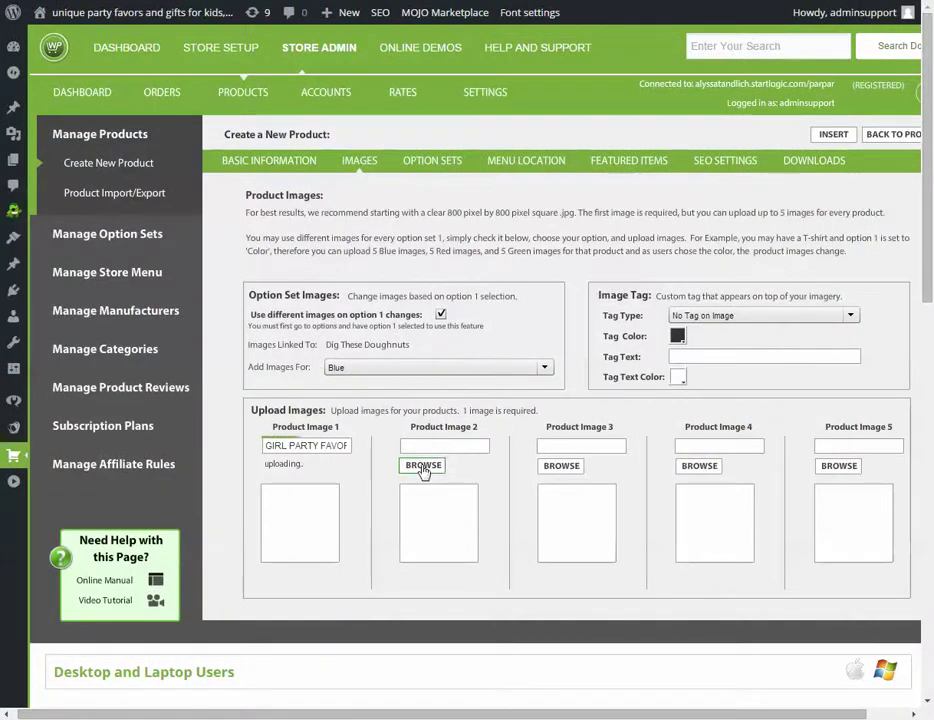
{"action": "left_click", "coordinate": [423, 465]}
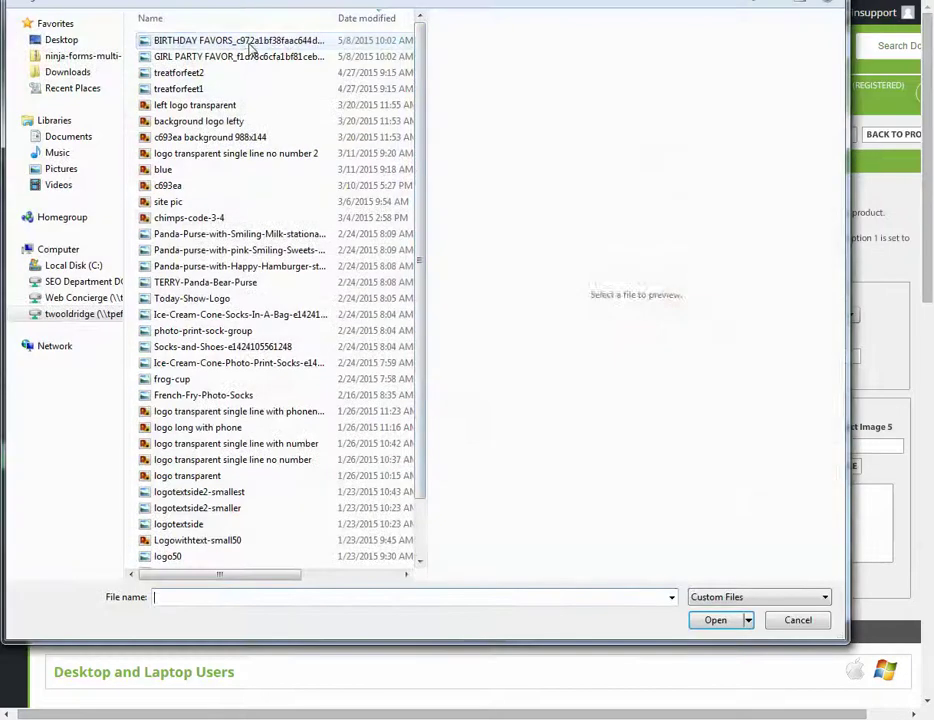
{"action": "double_click", "coordinate": [252, 53]}
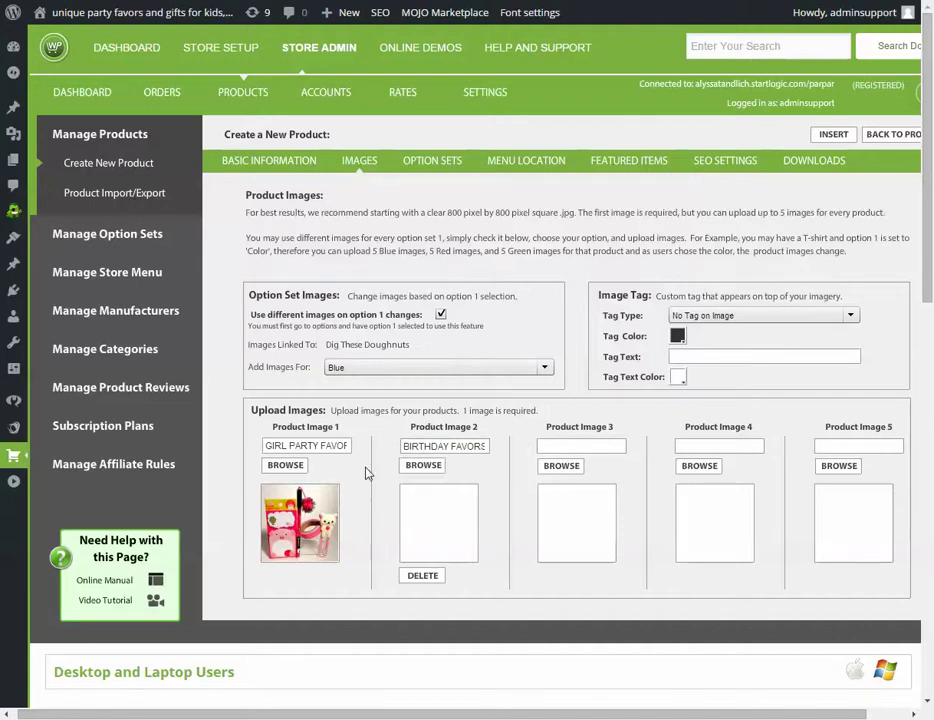
For Green, upload treatforfeet1 as Product Image 1 and treatforfeet2 as Product Image 2.
{"action": "left_click", "coordinate": [366, 367]}
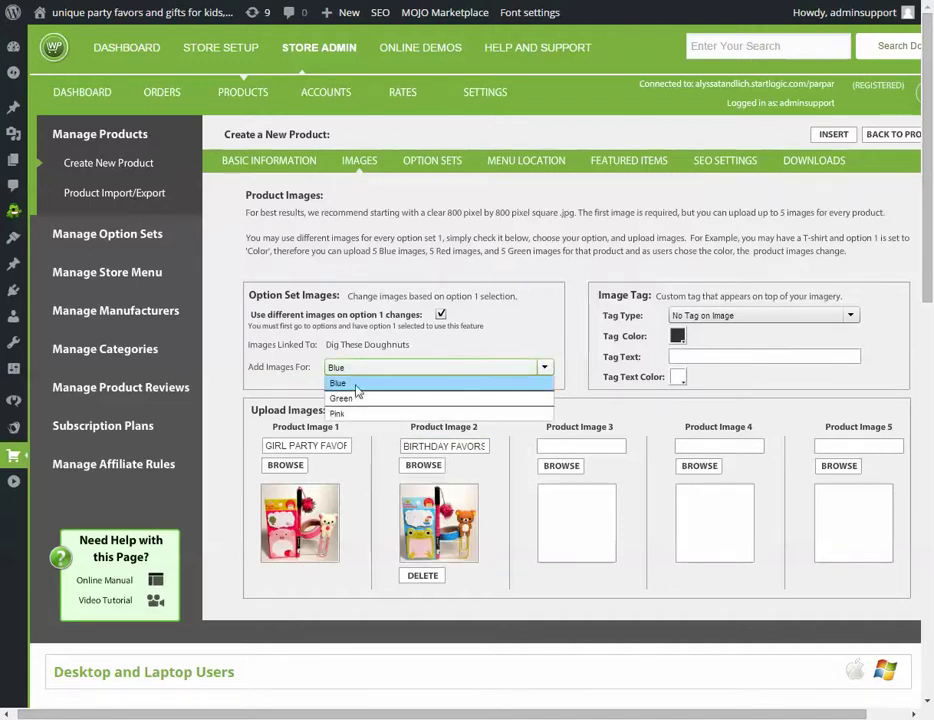
{"action": "left_click", "coordinate": [345, 396]}
{"action": "left_click", "coordinate": [285, 465]}
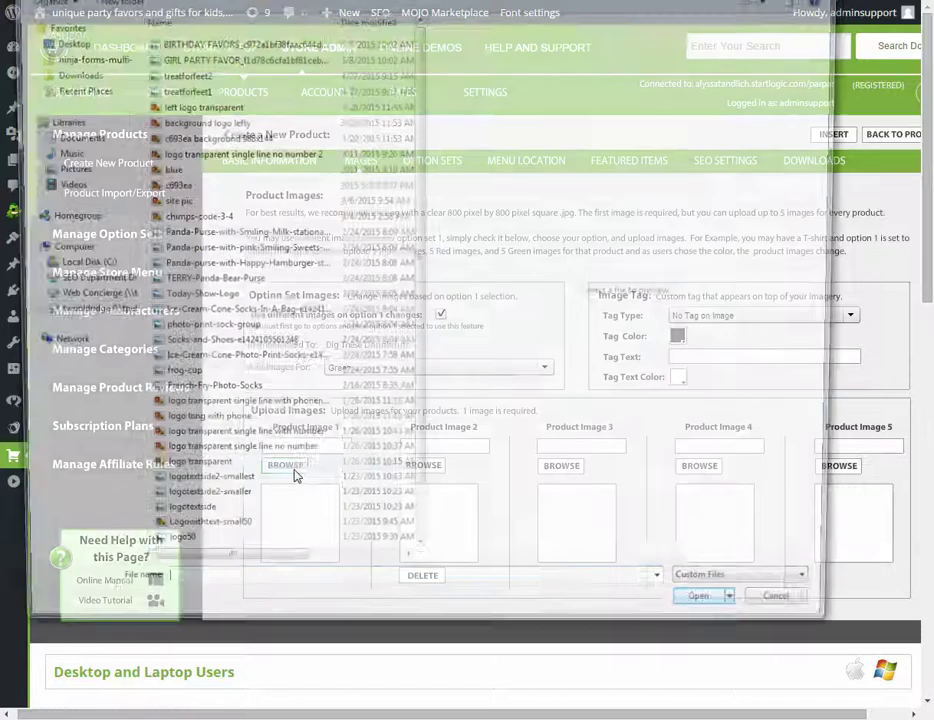
{"action": "left_click", "coordinate": [189, 60]}
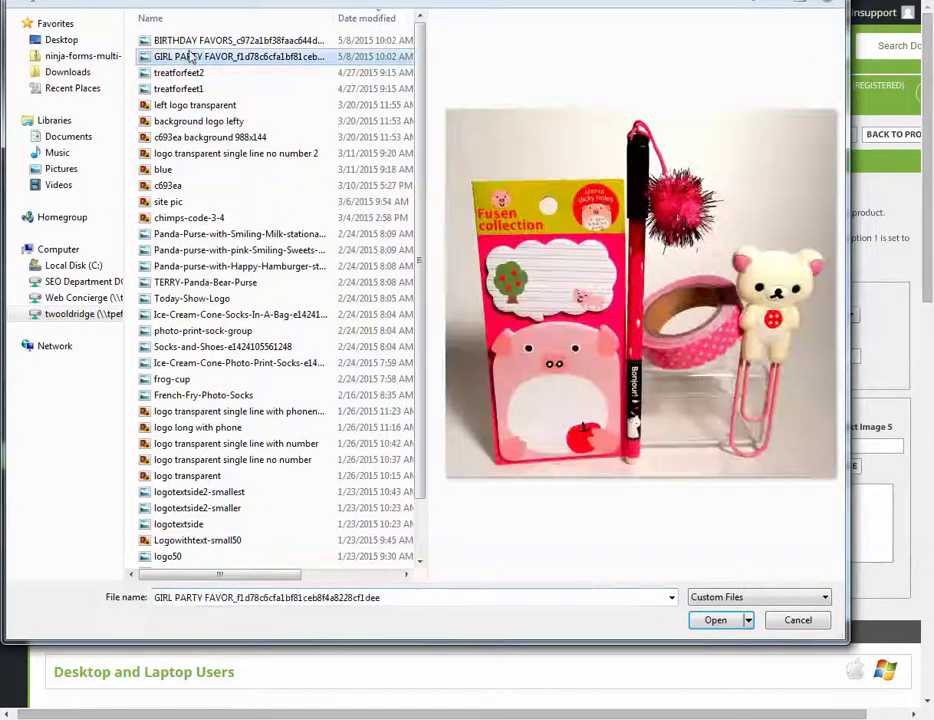
{"action": "left_click", "coordinate": [192, 42]}
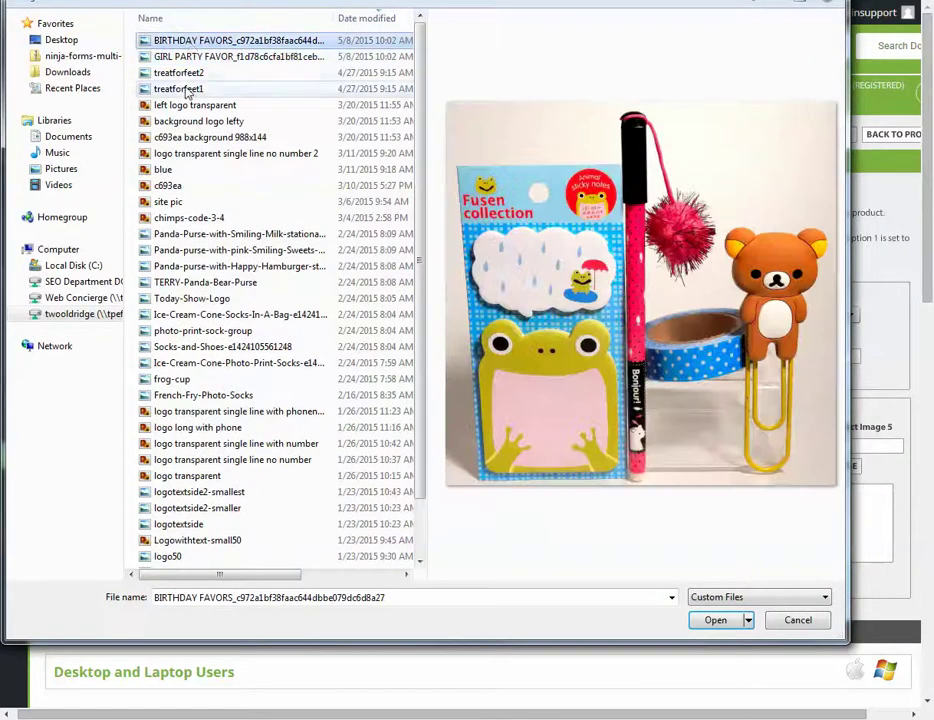
{"action": "left_click", "coordinate": [188, 88]}
{"action": "left_click", "coordinate": [700, 624]}
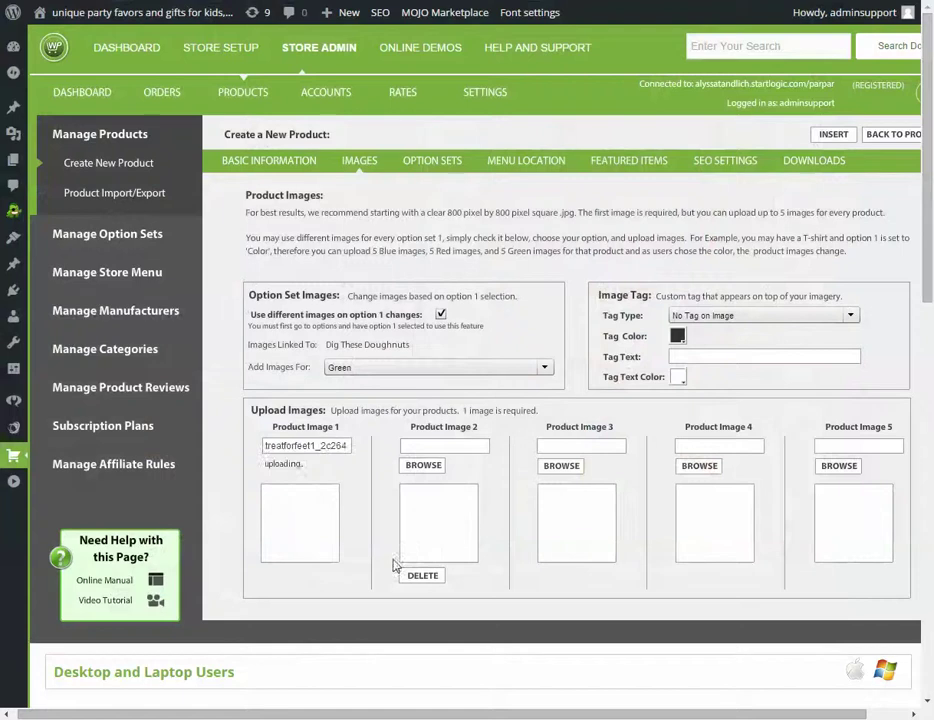
{"action": "left_click", "coordinate": [424, 466]}
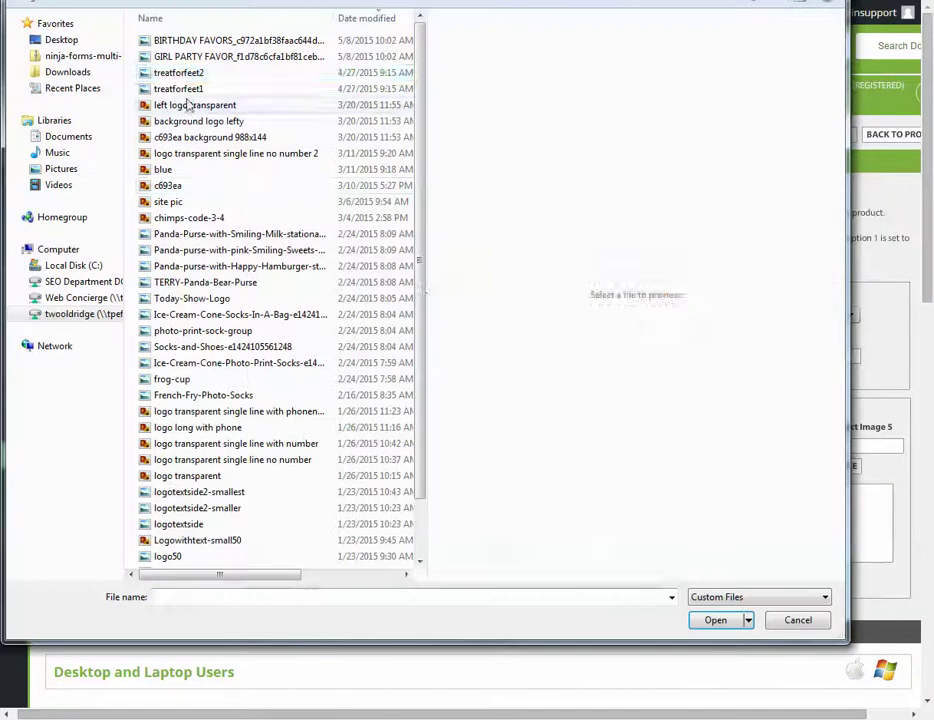
{"action": "left_click", "coordinate": [178, 72]}
{"action": "left_click", "coordinate": [712, 621]}
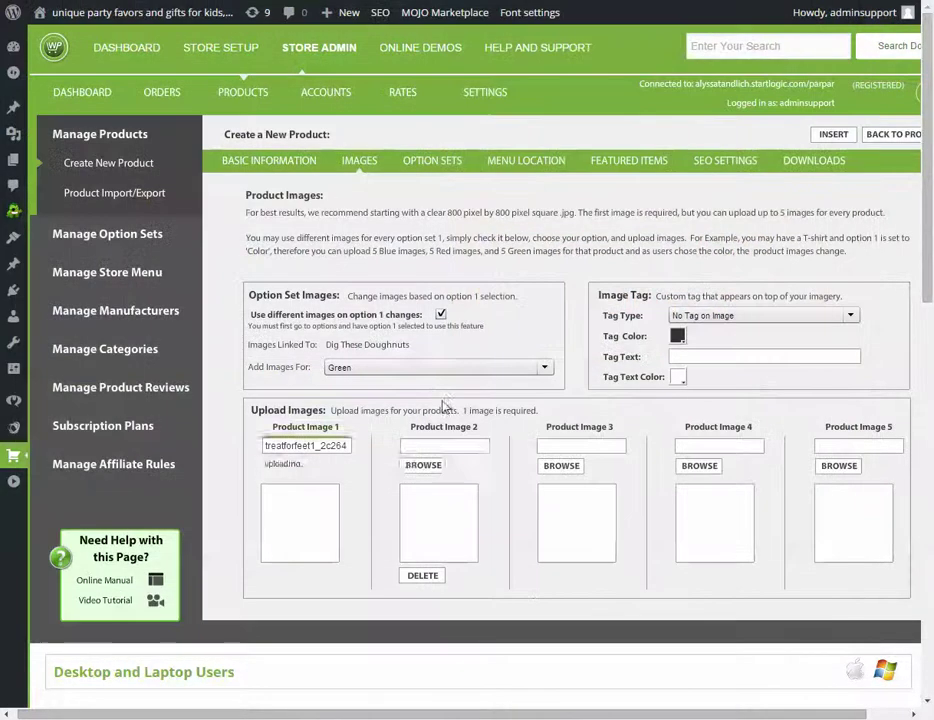
For Pink, upload left logo transparent as Image 1 and background logo lefty as Image 2.
{"action": "left_click", "coordinate": [391, 368]}
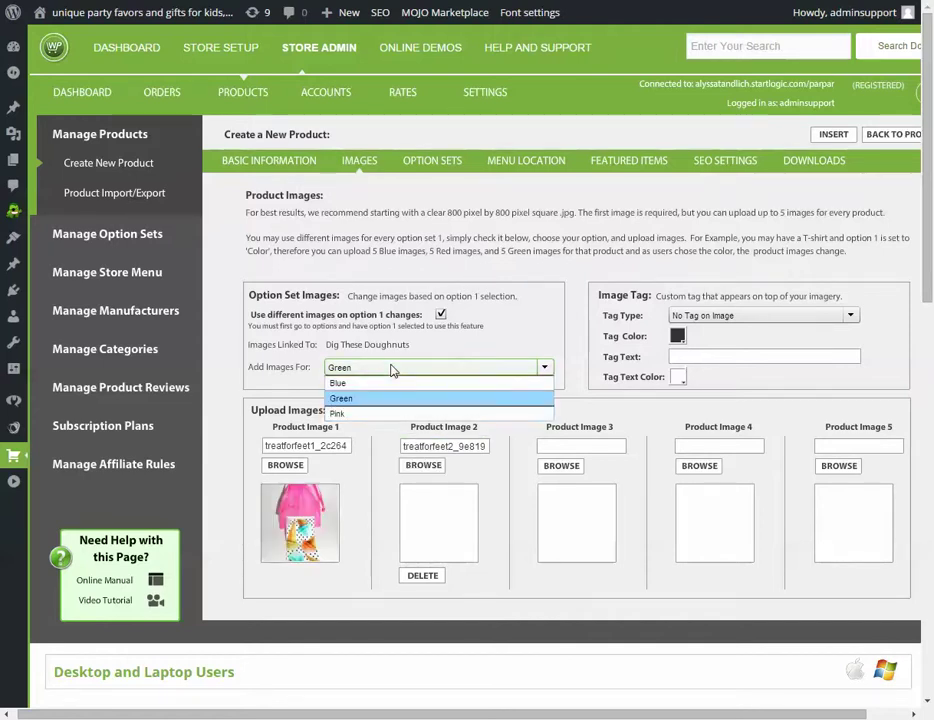
{"action": "left_click", "coordinate": [395, 411]}
{"action": "left_click", "coordinate": [287, 466]}
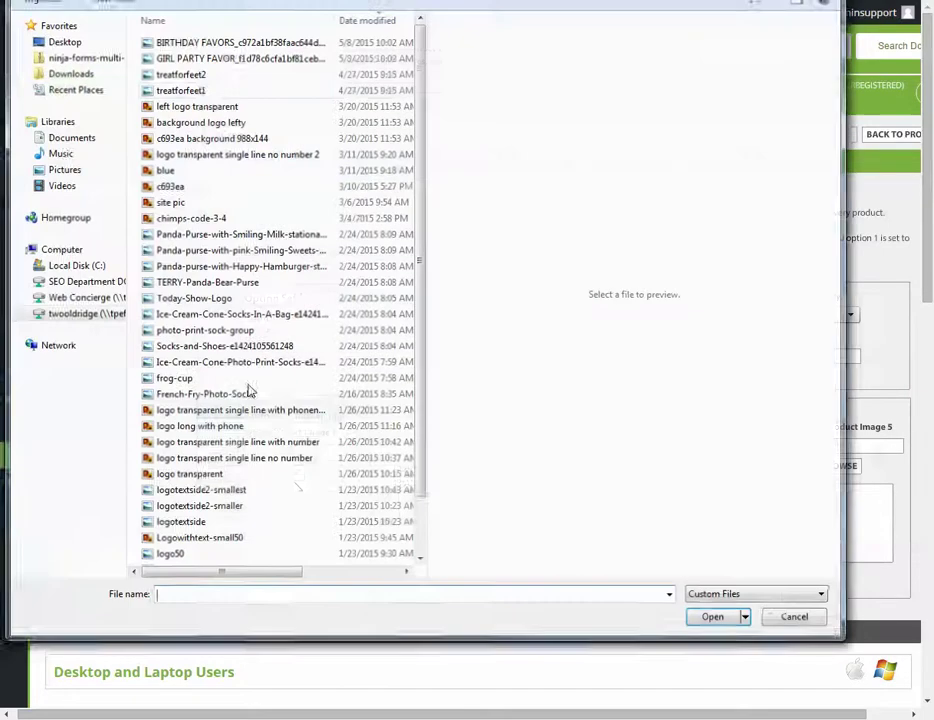
{"action": "left_click", "coordinate": [215, 105]}
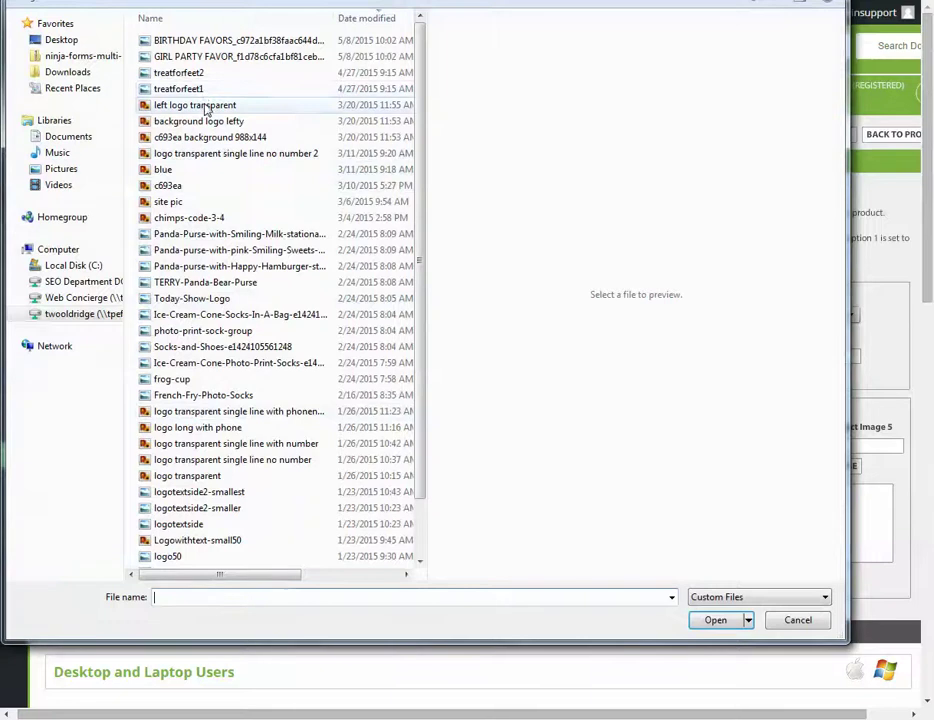
{"action": "left_click", "coordinate": [715, 620]}
{"action": "key", "text": "Return"}
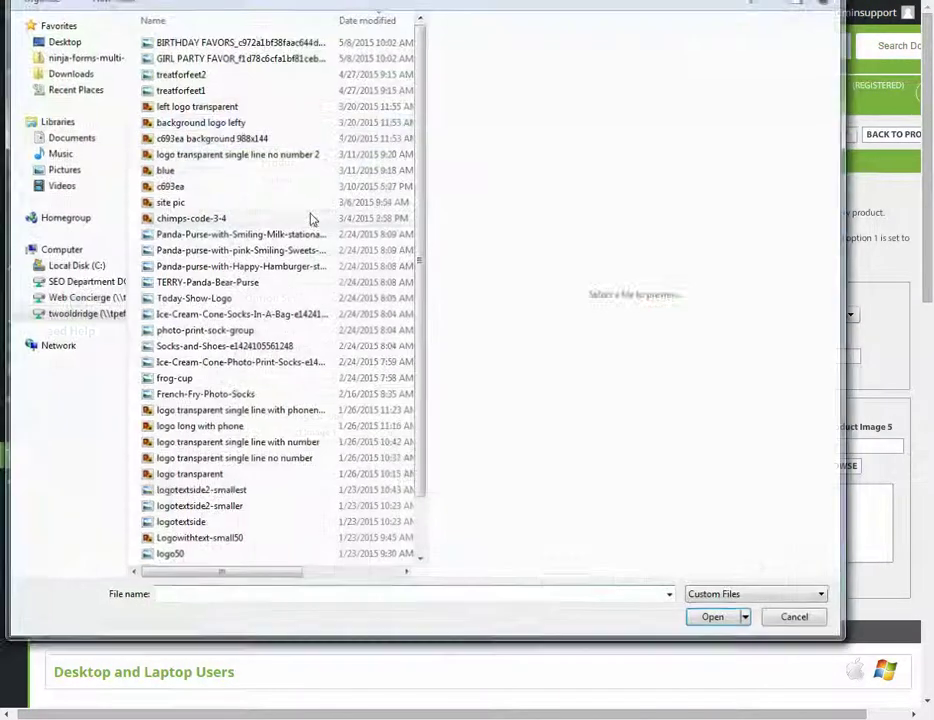
{"action": "left_click", "coordinate": [205, 121]}
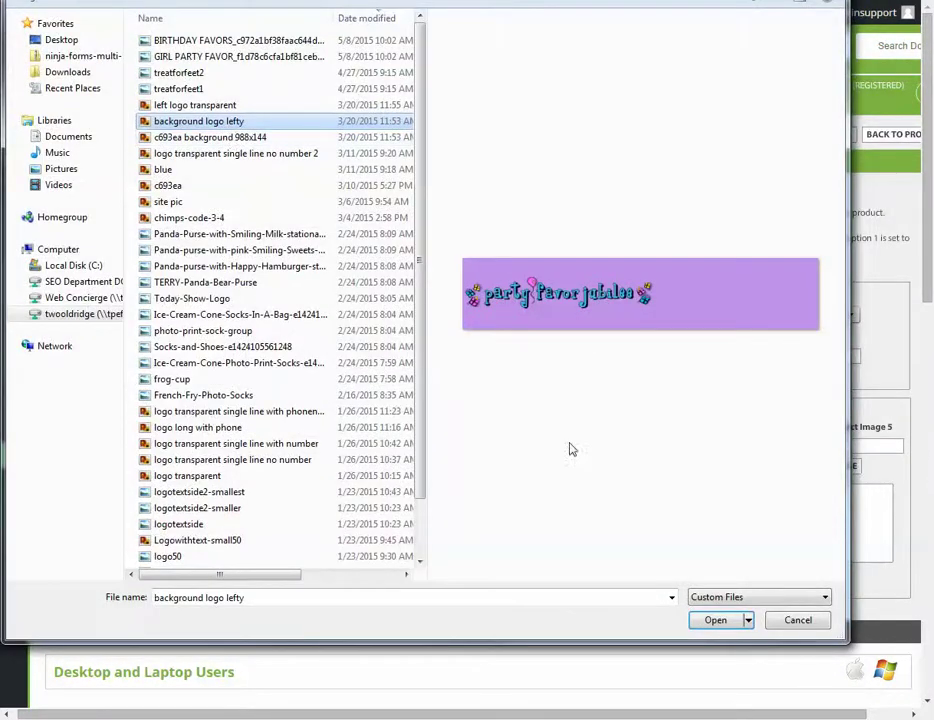
{"action": "left_click", "coordinate": [713, 621]}
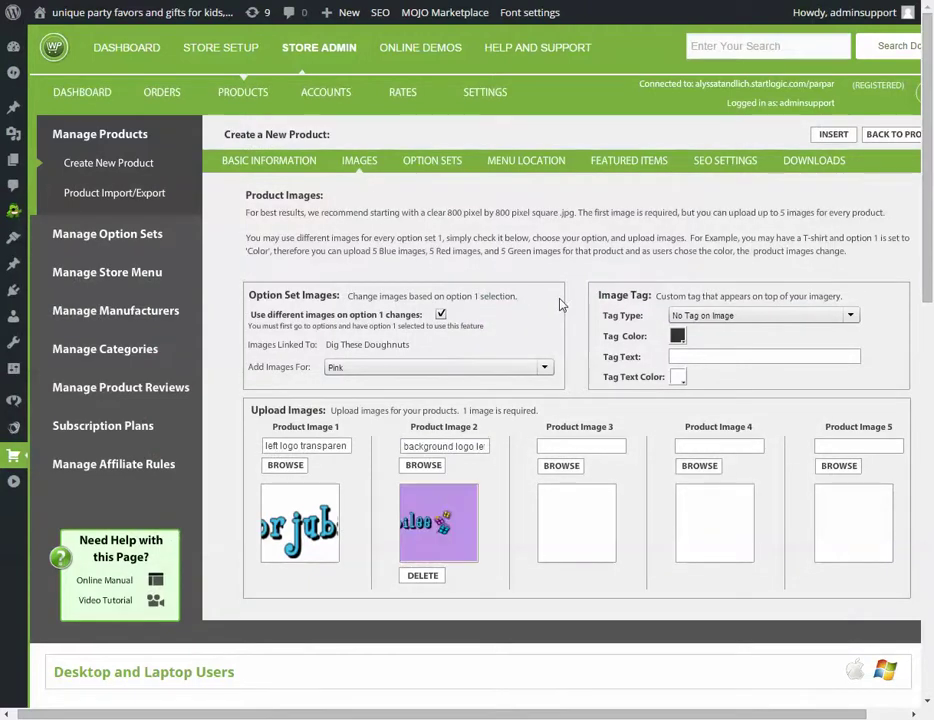
Insert the product, dismiss the Invalid Manufacturer warning, and view it on the store.
{"action": "left_click", "coordinate": [835, 136]}
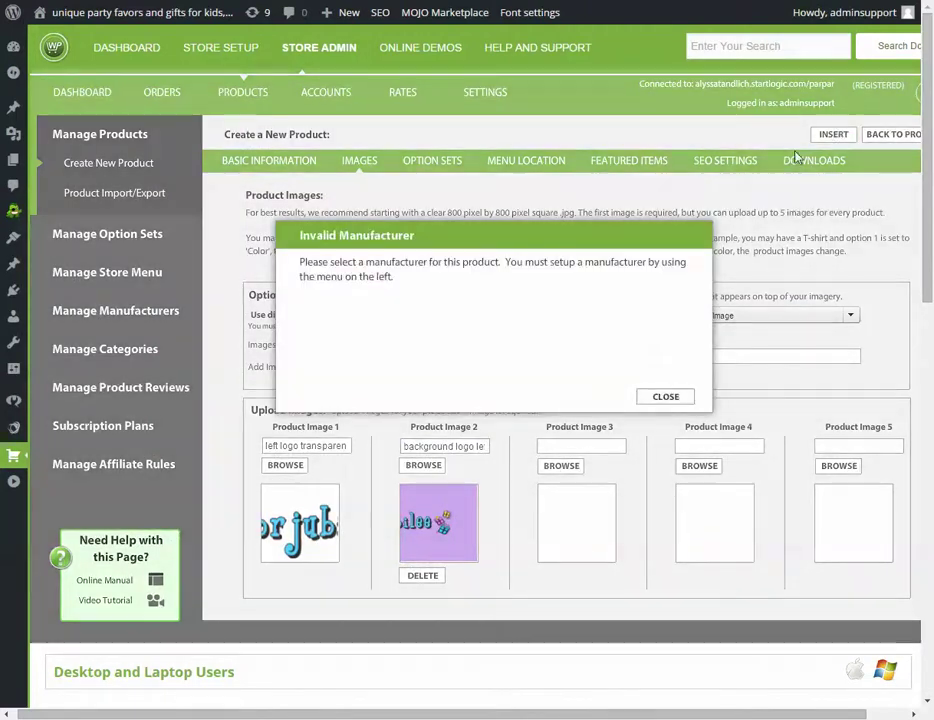
{"action": "left_click", "coordinate": [669, 397]}
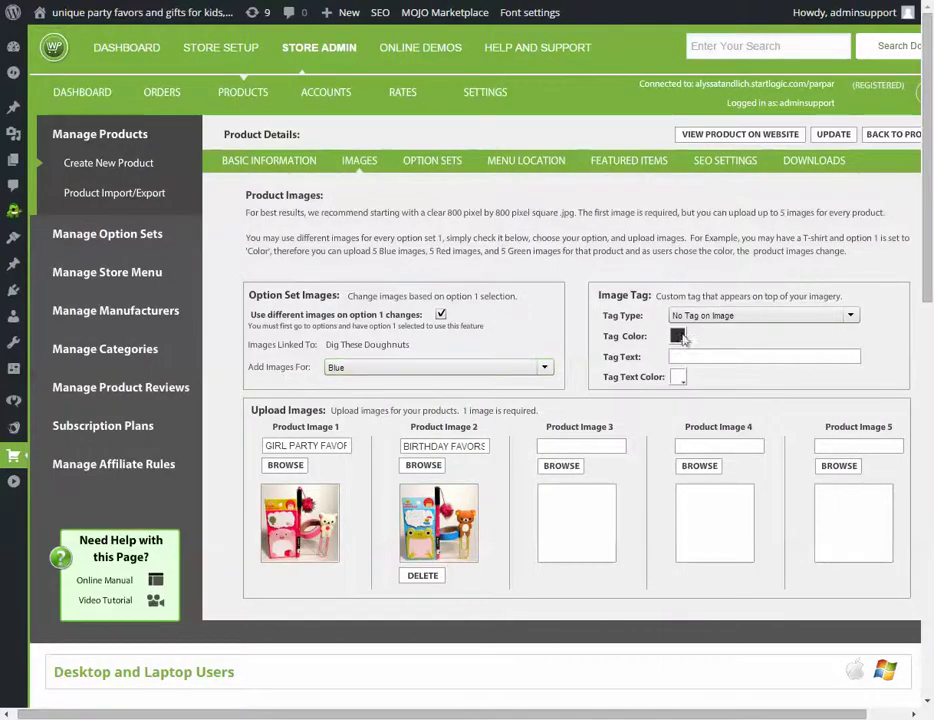
{"action": "left_click", "coordinate": [709, 134]}
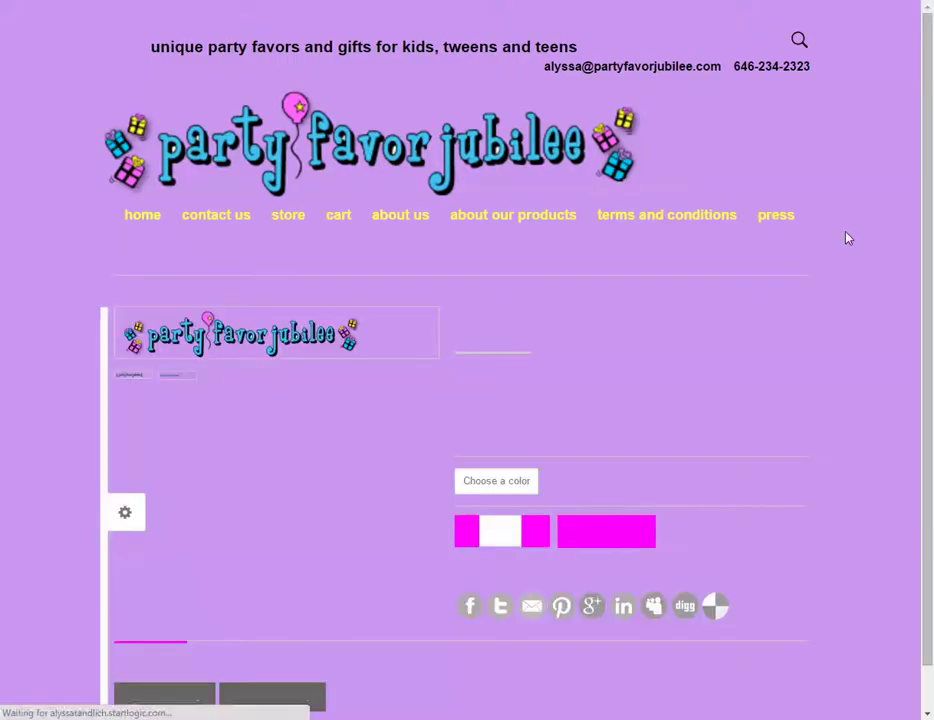
{"action": "scroll", "coordinate": [845, 240], "scroll_direction": "down", "scroll_amount": 1}
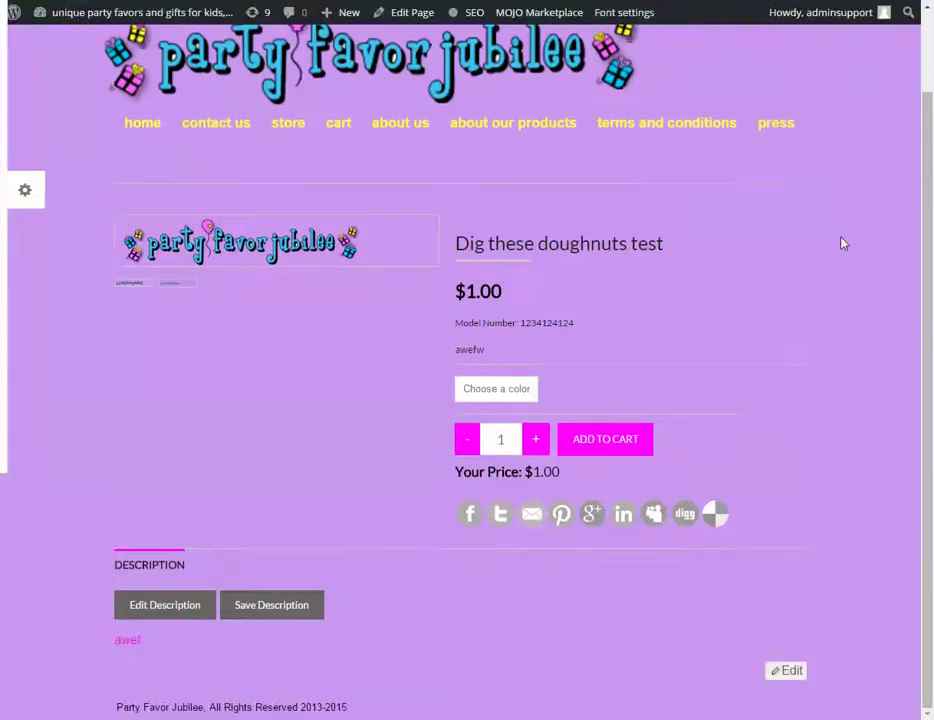
{"action": "left_click", "coordinate": [469, 393]}
{"action": "left_click", "coordinate": [468, 419]}
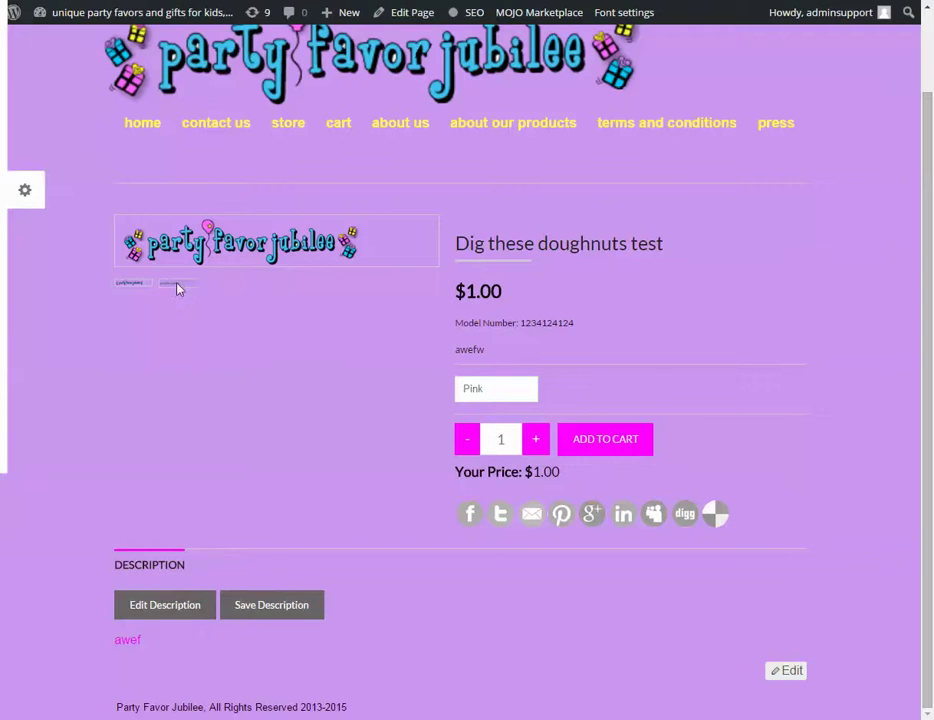
{"action": "left_click", "coordinate": [458, 388]}
{"action": "left_click", "coordinate": [486, 440]}
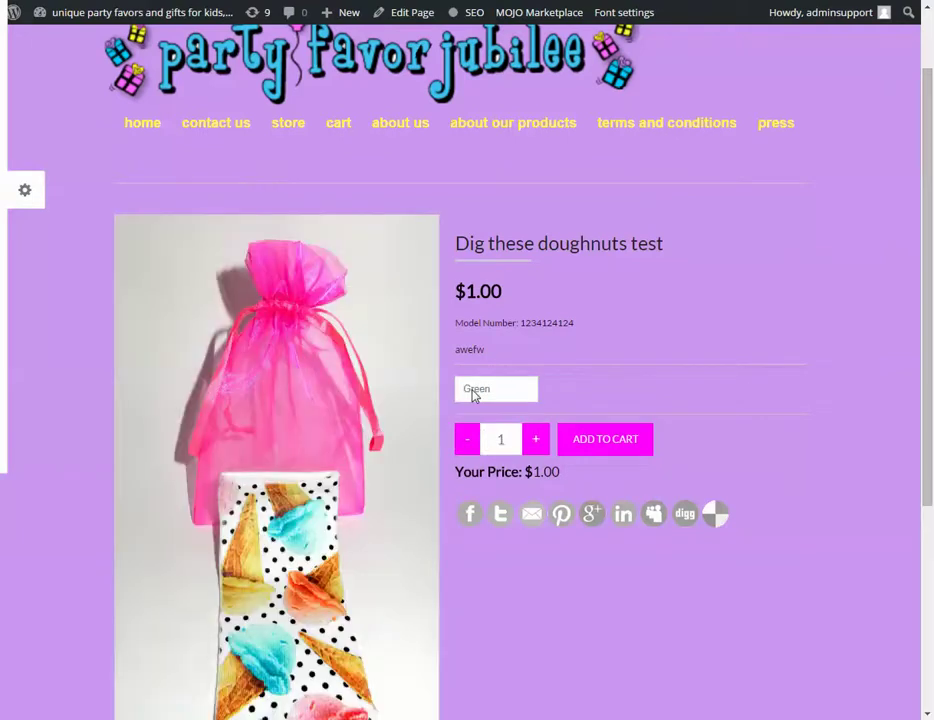
{"action": "scroll", "coordinate": [531, 385], "scroll_direction": "down", "scroll_amount": 3}
{"action": "scroll", "coordinate": [600, 340], "scroll_direction": "up", "scroll_amount": 1}
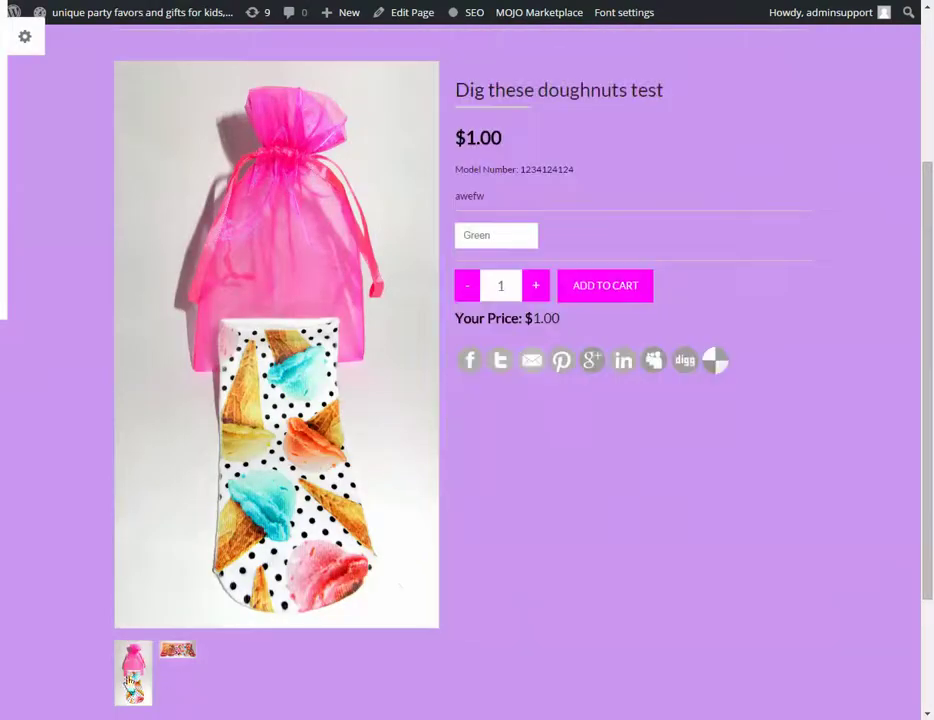
{"action": "left_click", "coordinate": [496, 235]}
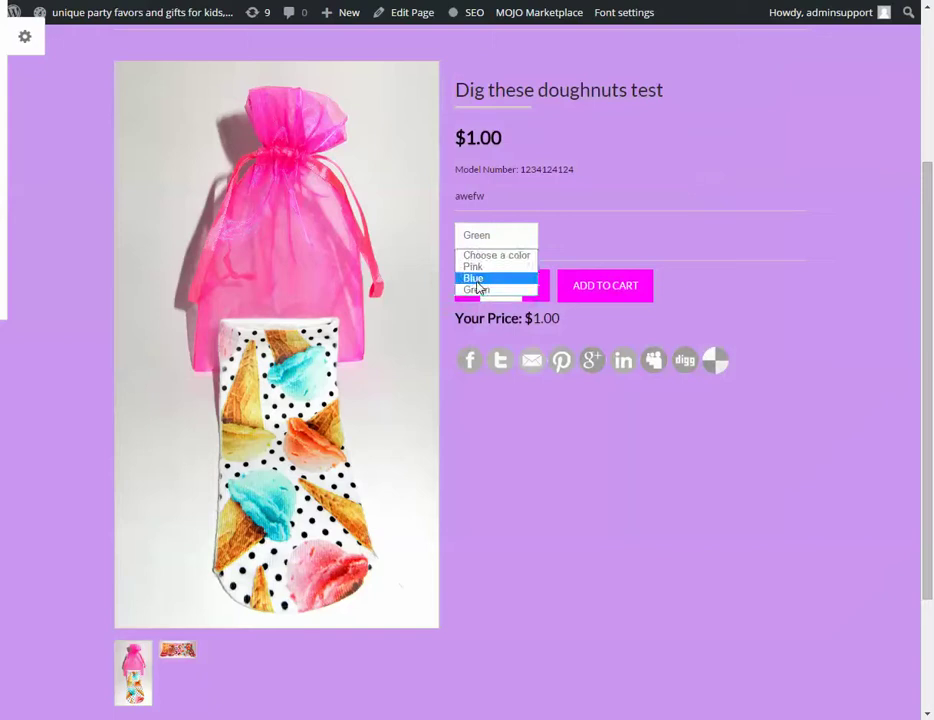
{"action": "left_click", "coordinate": [478, 288]}
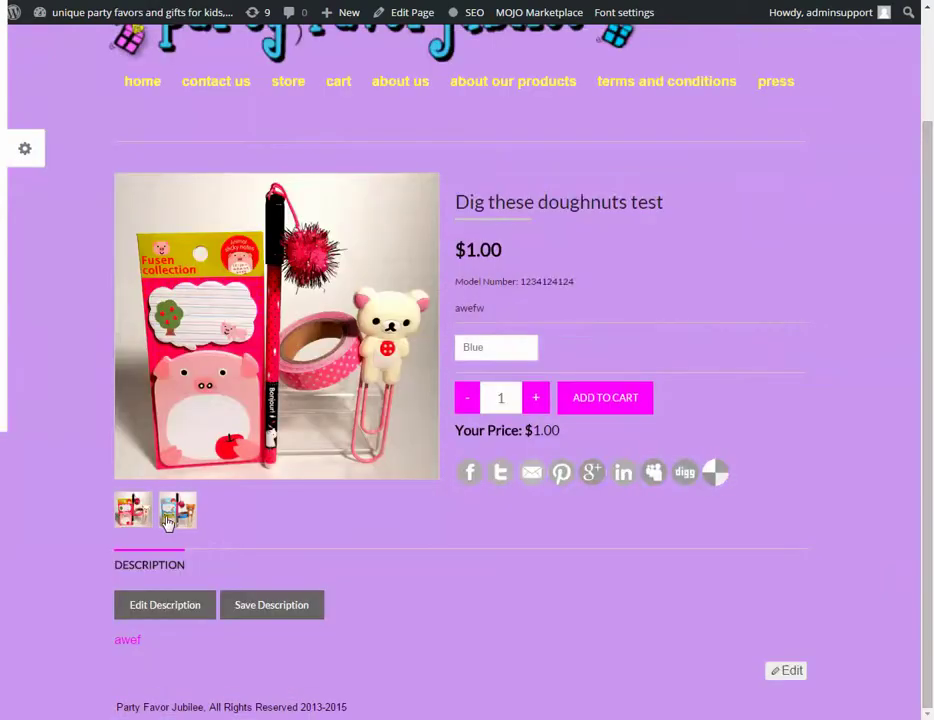
{"action": "left_click", "coordinate": [170, 521]}
{"action": "left_click", "coordinate": [490, 347]}
{"action": "left_click", "coordinate": [478, 388]}
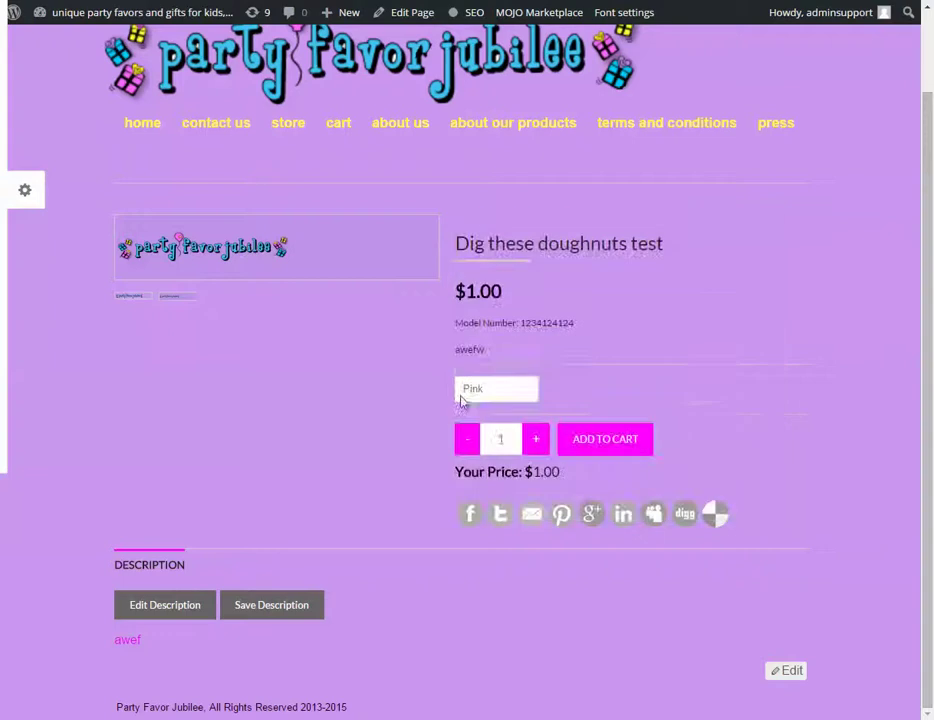
{"action": "left_click", "coordinate": [492, 388]}
{"action": "left_click", "coordinate": [492, 407]}
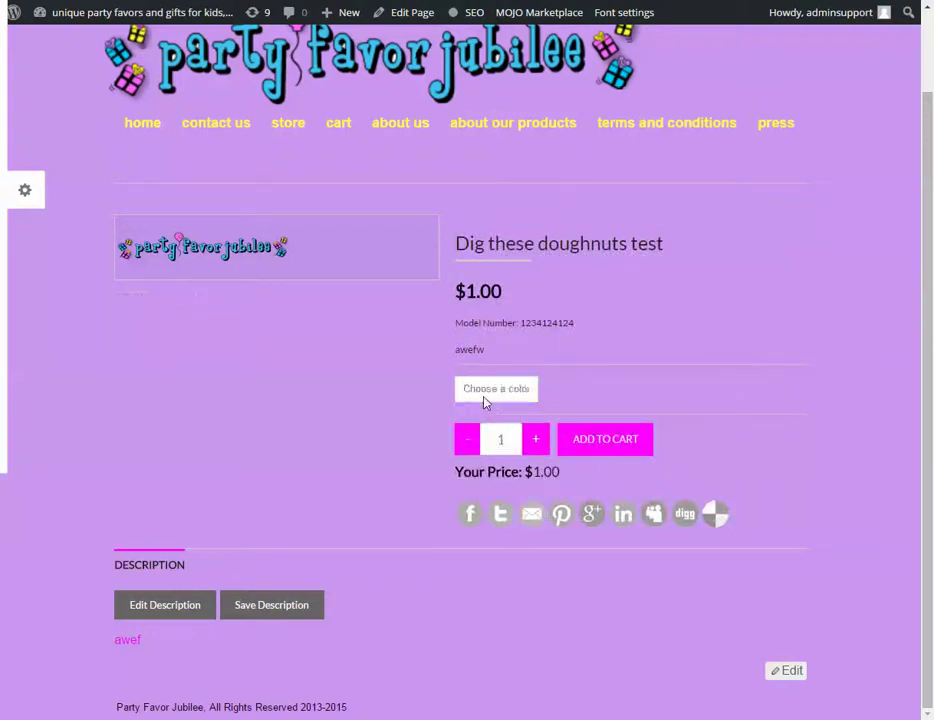